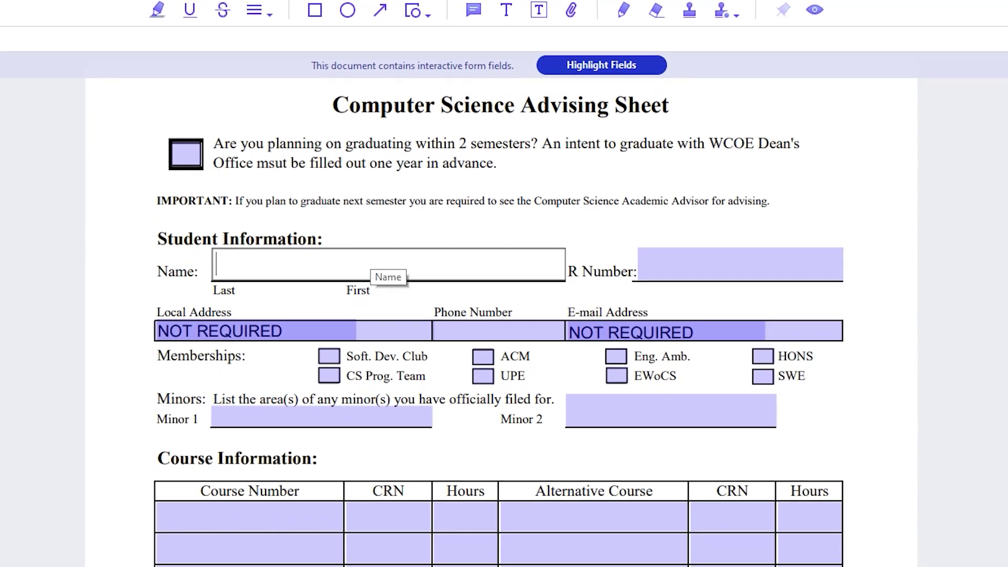
Step: Toggle the graduating box on and off, then enter 'Design and Analysis of Algorithms' with 3 hours
{"action": "left_click", "coordinate": [186, 154]}
{"action": "left_click", "coordinate": [186, 154]}
{"action": "left_click", "coordinate": [249, 517]}
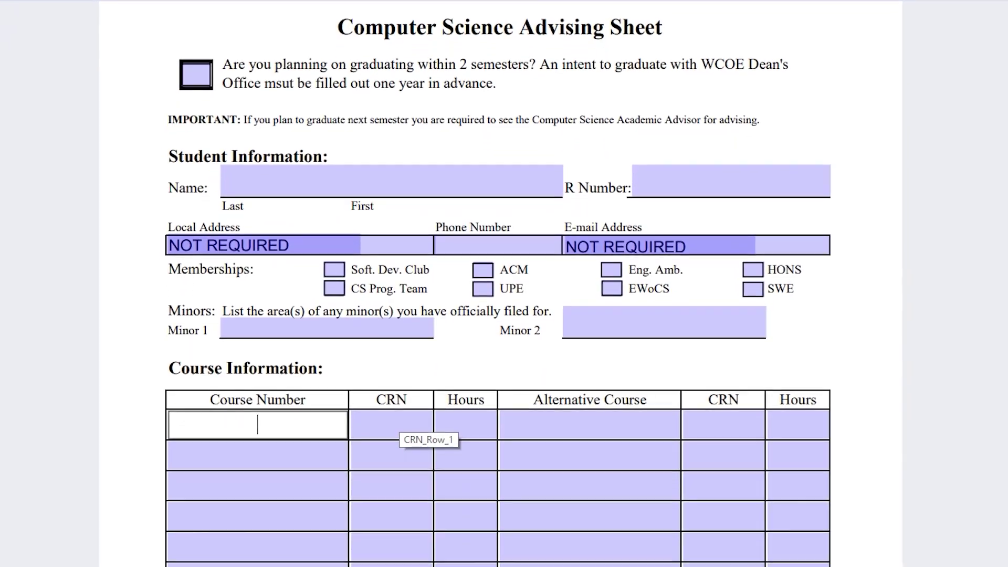
{"action": "type", "text": "Design and Analysis of Algorithms"}
{"action": "left_click", "coordinate": [465, 426]}
{"action": "type", "text": "3"}
{"action": "scroll", "coordinate": [504, 368], "scroll_direction": "down", "scroll_amount": 2}
Step: Add 'Software Engineering I' with 3 hours and date the sheet 11/30
{"action": "left_click", "coordinate": [257, 455]}
{"action": "type", "text": "Software Eng"}
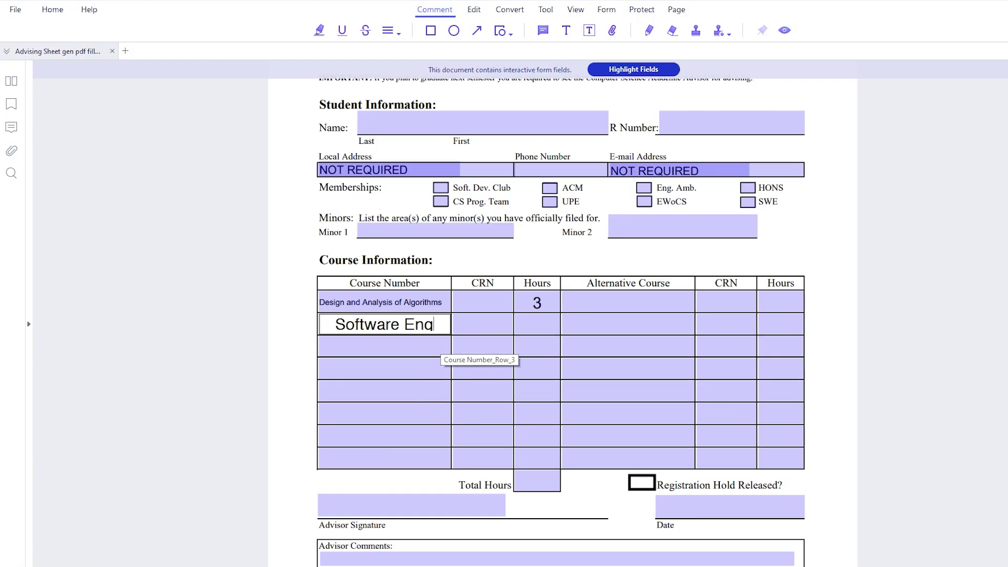
{"action": "type", "text": "ineering I"}
{"action": "left_click", "coordinate": [536, 324]}
{"action": "type", "text": "3"}
{"action": "left_click", "coordinate": [537, 345]}
{"action": "type", "text": "3"}
{"action": "type", "text": "11/30"}
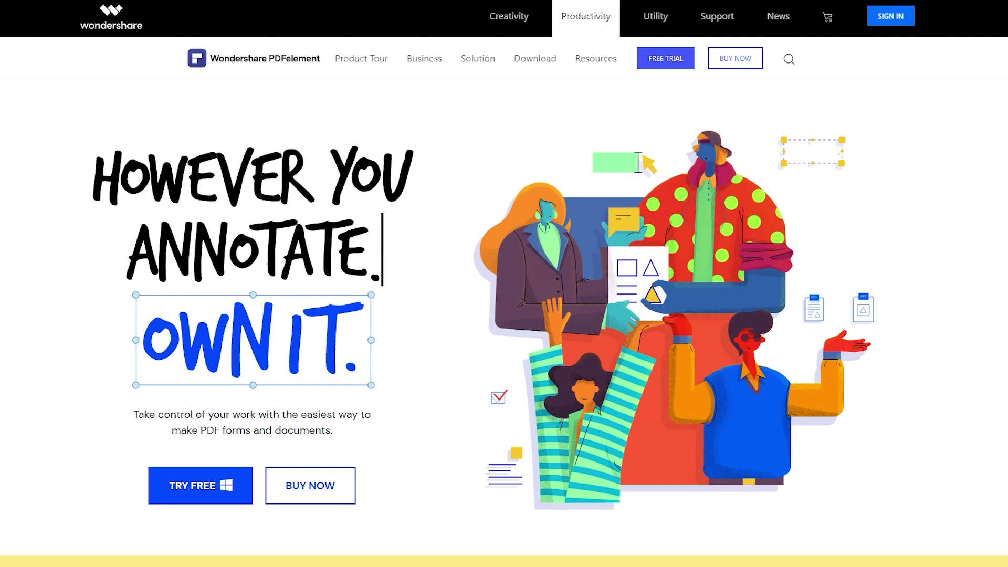
Step: Scroll to the feature carousel and page back and forth through the cards to Rapid Startup
{"action": "scroll", "coordinate": [504, 283], "scroll_direction": "down", "scroll_amount": 3}
{"action": "scroll", "coordinate": [205, 310], "scroll_direction": "down", "scroll_amount": 5}
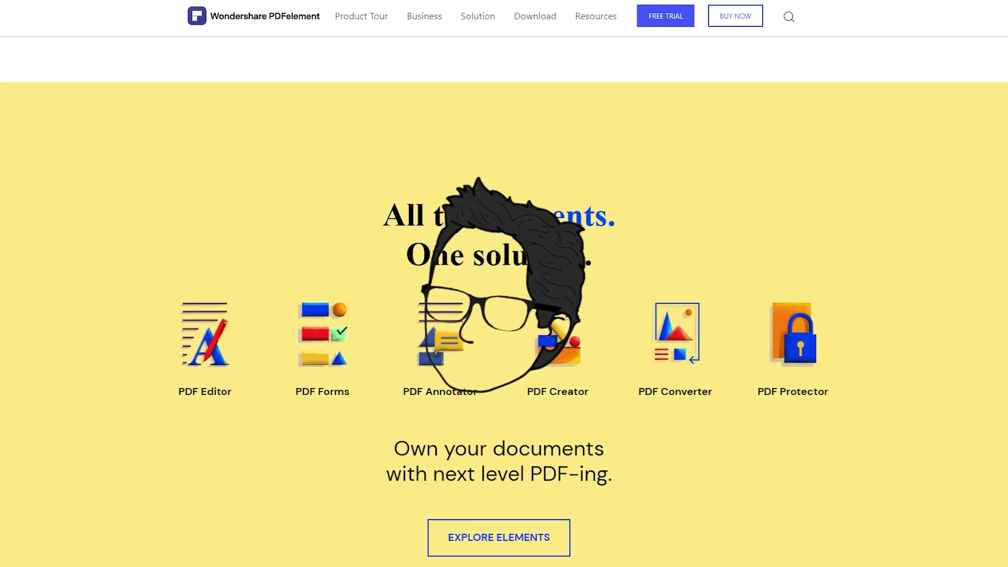
{"action": "scroll", "coordinate": [204, 309], "scroll_direction": "down", "scroll_amount": 2}
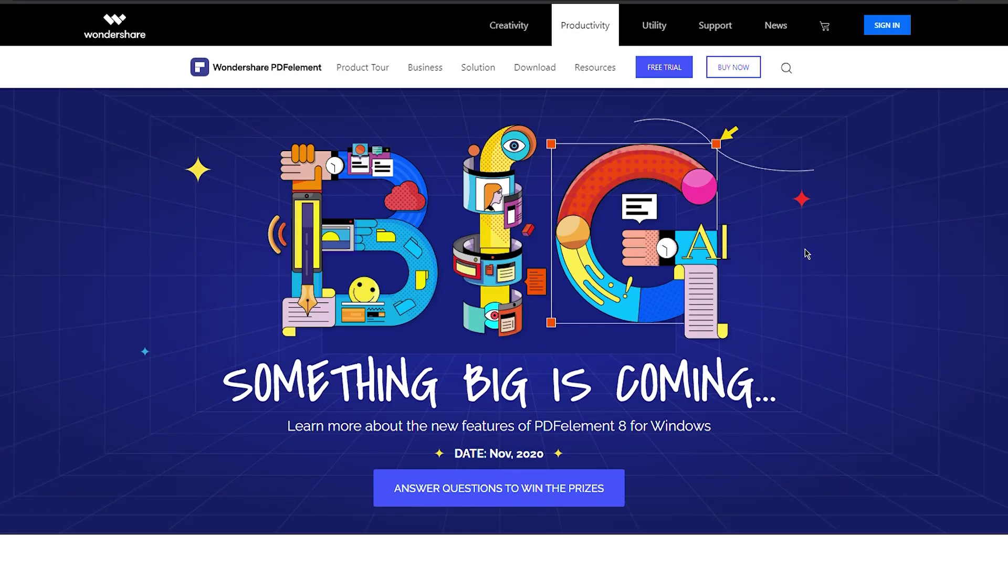
{"action": "scroll", "coordinate": [807, 254], "scroll_direction": "down", "scroll_amount": 1}
{"action": "scroll", "coordinate": [806, 254], "scroll_direction": "down", "scroll_amount": 6}
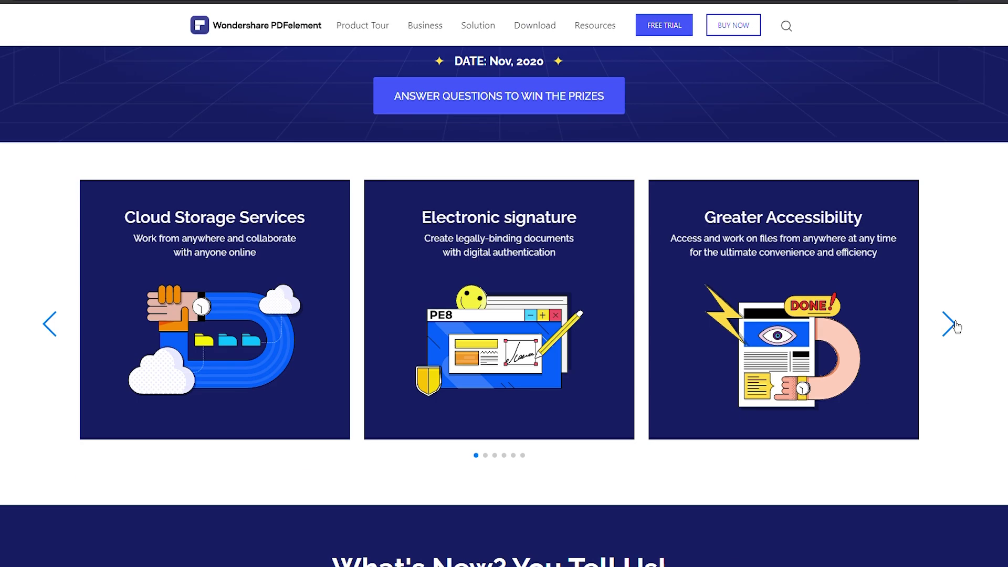
{"action": "left_click", "coordinate": [949, 324]}
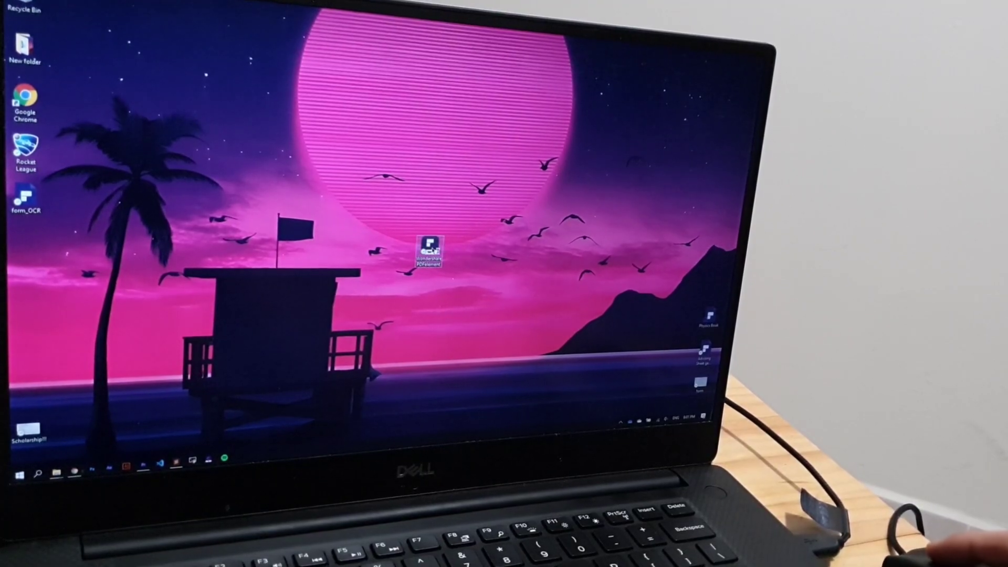
{"action": "double_click", "coordinate": [431, 249]}
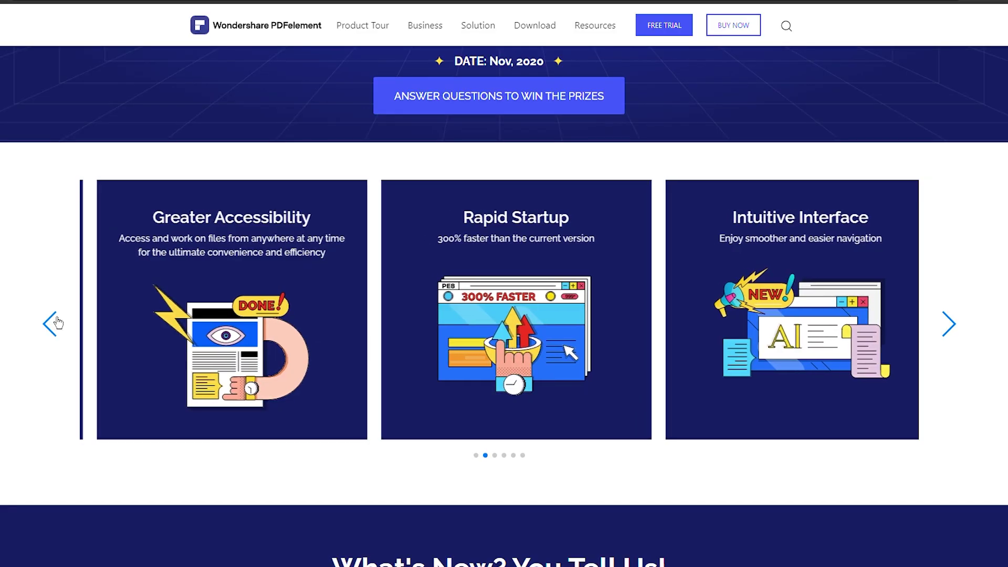
{"action": "left_click", "coordinate": [57, 323]}
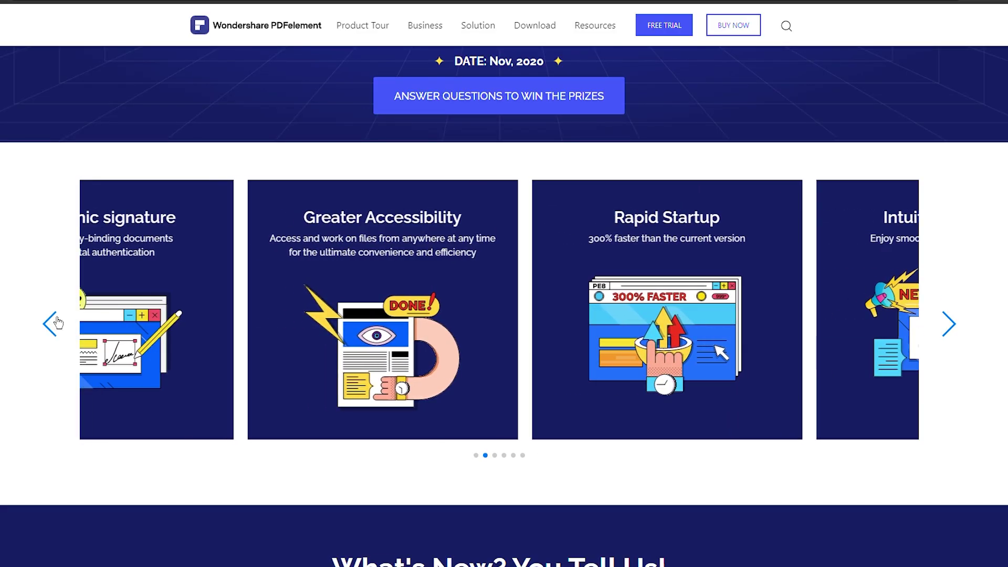
{"action": "left_click", "coordinate": [58, 322]}
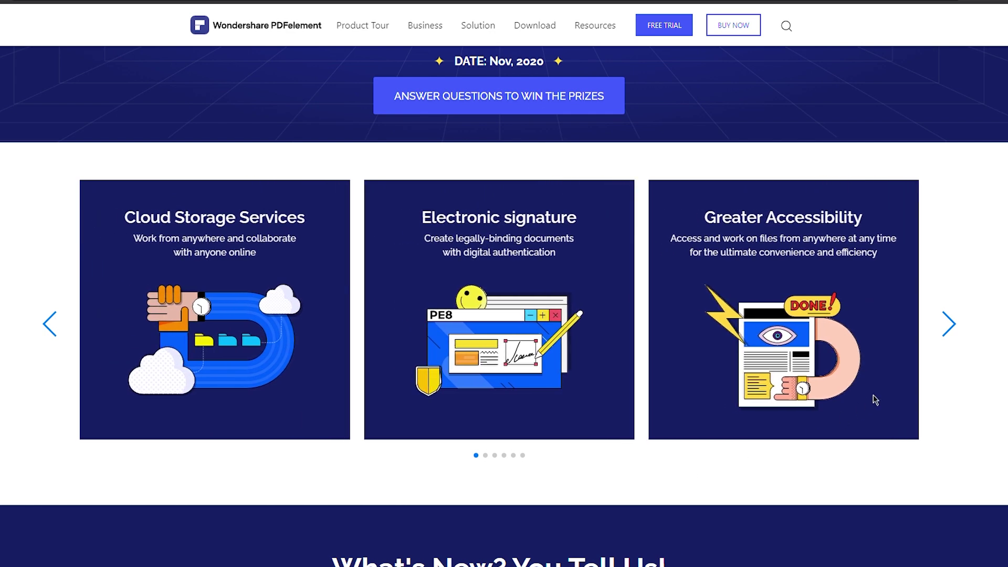
{"action": "left_click", "coordinate": [955, 325]}
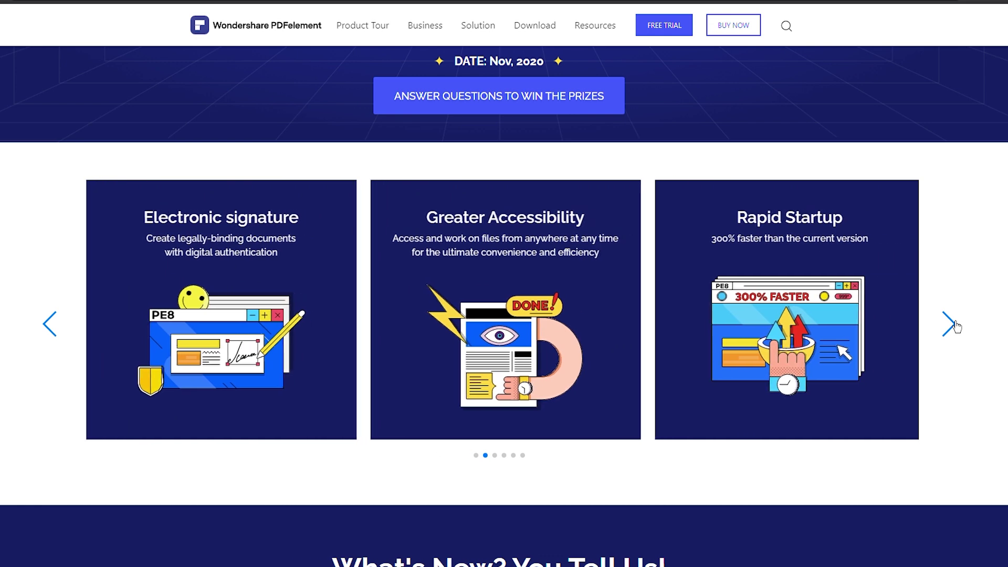
Step: Advance the carousel to Intuitive Interface, then highlight the light-beam splitting sentence in yellow
{"action": "left_click", "coordinate": [955, 325]}
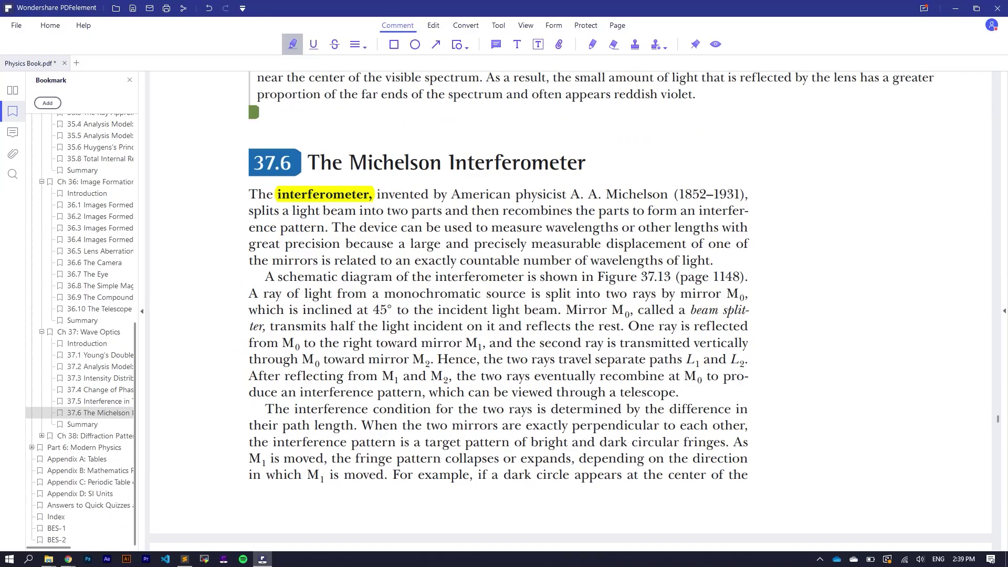
{"action": "left_click_drag", "start_coordinate": [250, 210], "coordinate": [342, 227]}
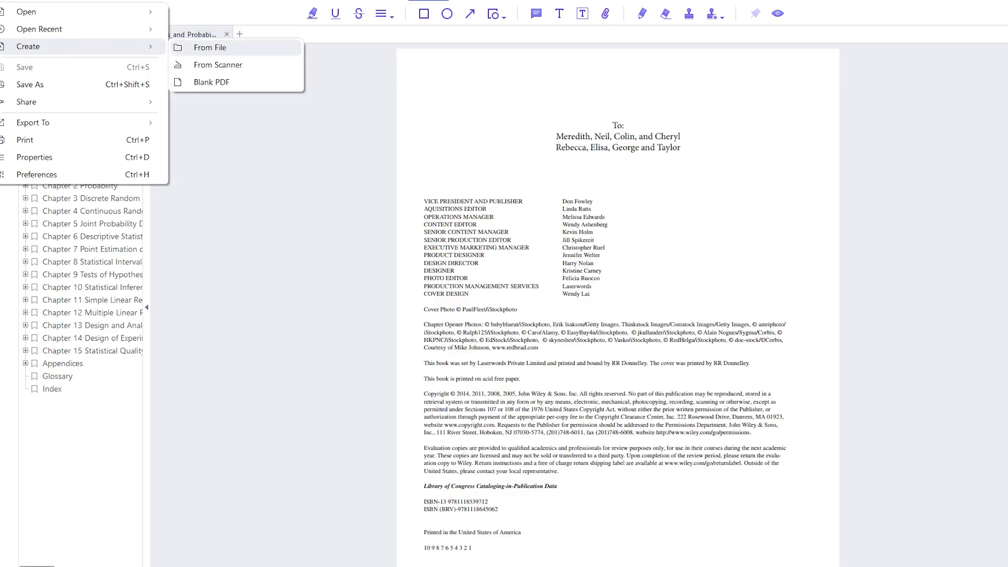
Step: Create a PDF from the form image and download the OCR plugin
{"action": "left_click", "coordinate": [200, 43]}
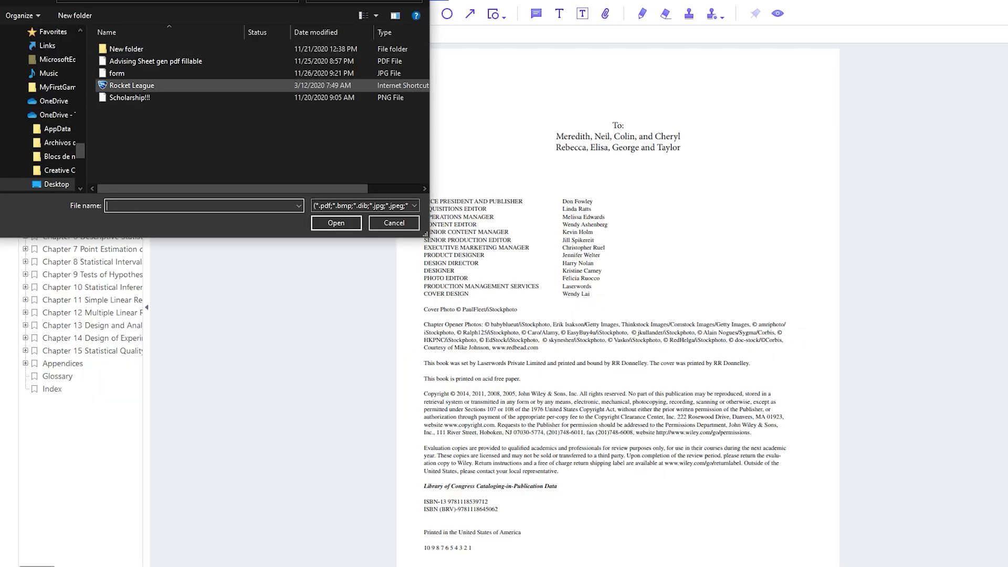
{"action": "left_click", "coordinate": [140, 74]}
{"action": "left_click", "coordinate": [333, 220]}
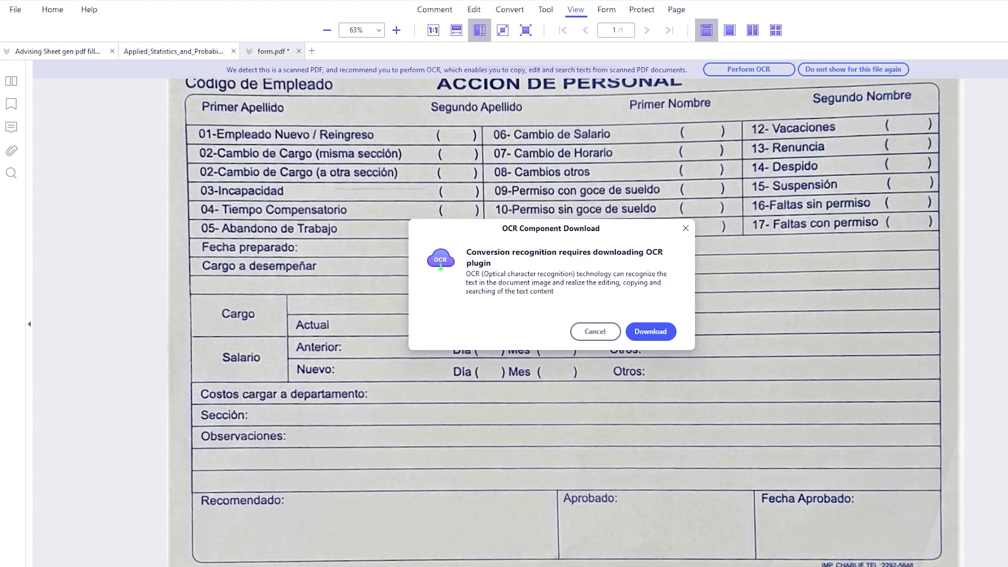
{"action": "key", "text": "Return"}
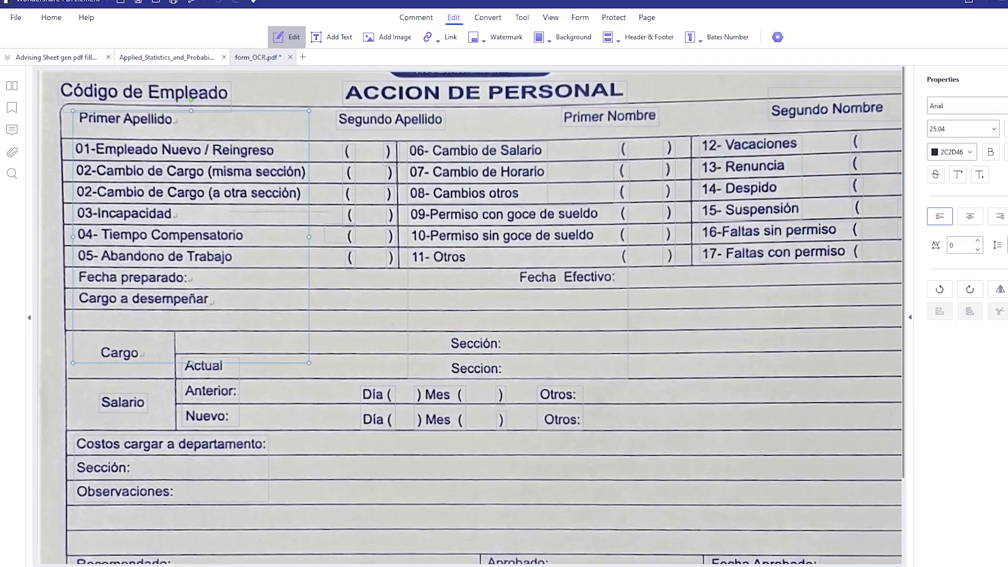
Step: Select form text lines like 'Cambios otros' for editing, then underline 'great precision'
{"action": "left_click_drag", "start_coordinate": [105, 151], "coordinate": [273, 150]}
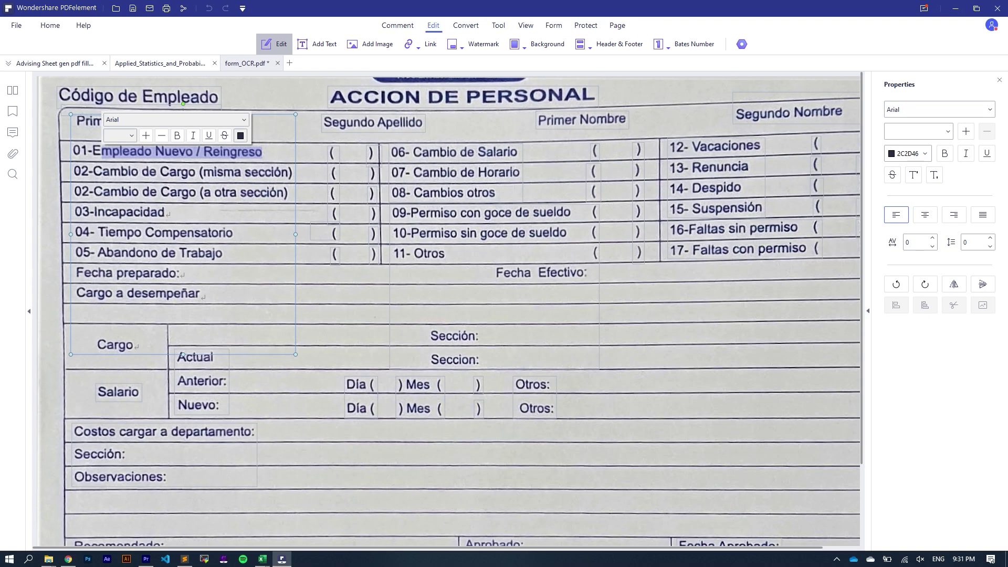
{"action": "left_click_drag", "start_coordinate": [414, 193], "coordinate": [496, 192]}
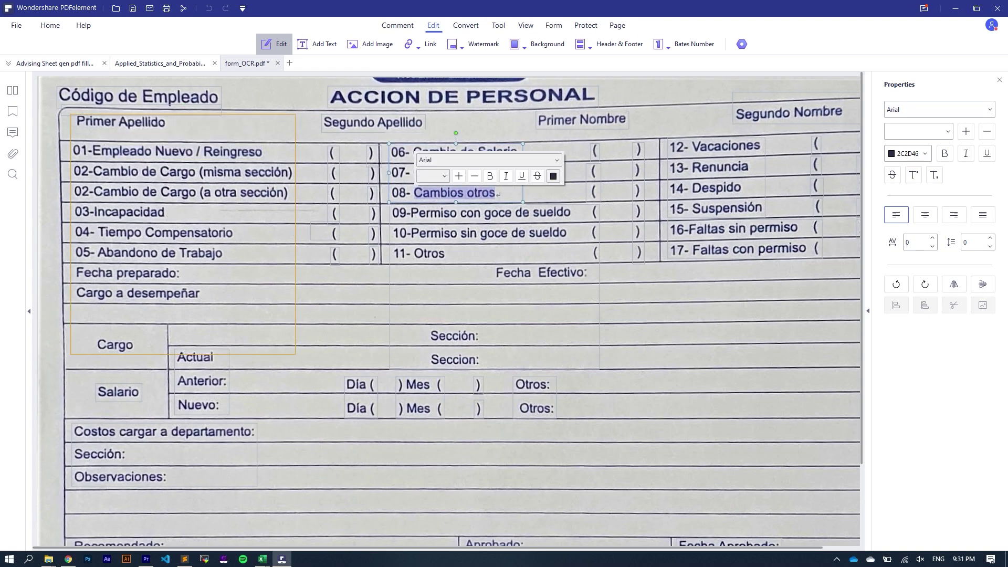
{"action": "left_click", "coordinate": [553, 25]}
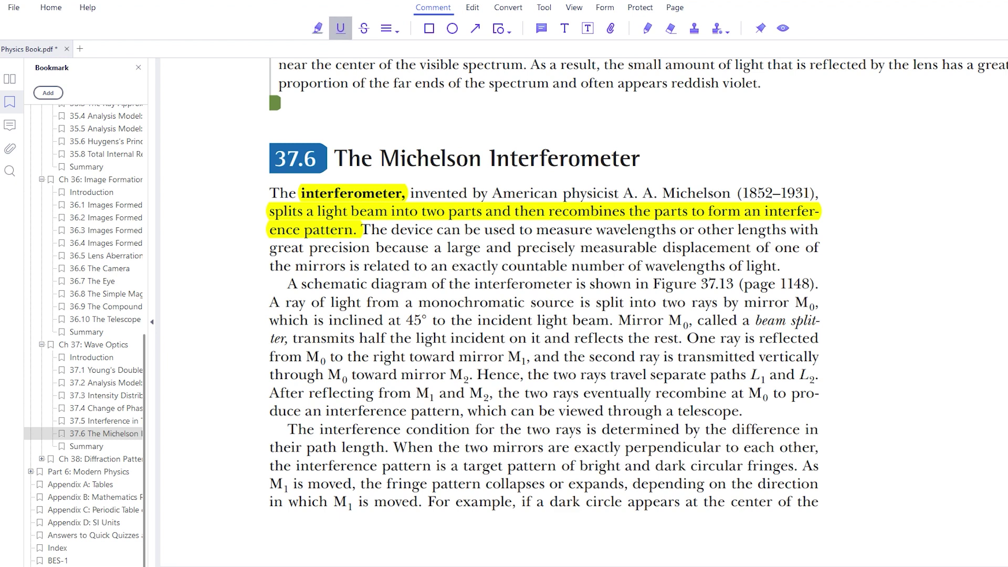
{"action": "left_click_drag", "start_coordinate": [270, 248], "coordinate": [361, 248]}
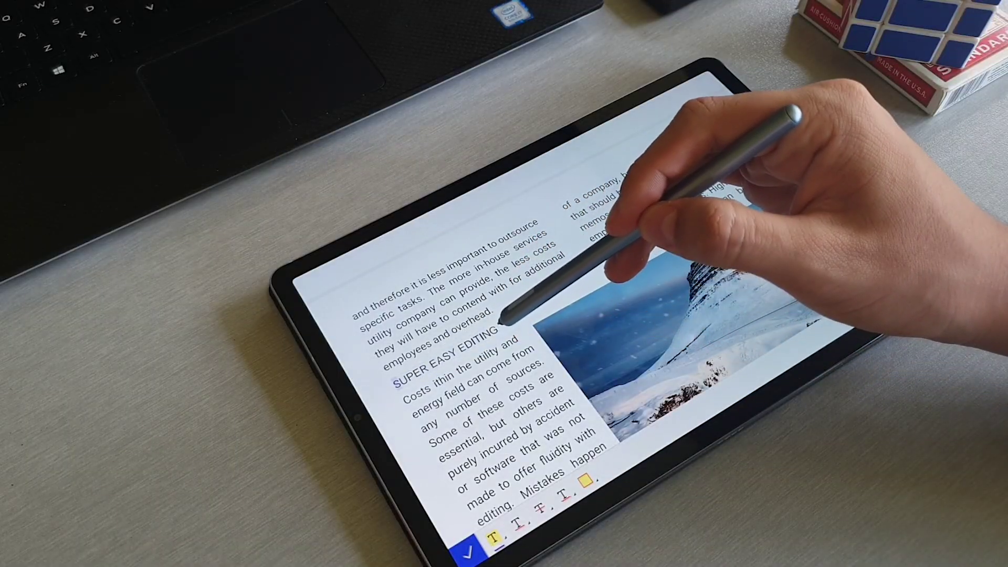
Step: Highlight 'SUPER EASY EDITING' in yellow on the tablet and launch PDFelement
{"action": "mouse_move", "coordinate": [500, 322]}
{"action": "left_mouse_down"}
{"action": "mouse_move", "coordinate": [517, 315]}
{"action": "mouse_move", "coordinate": [507, 316]}
{"action": "left_mouse_up"}
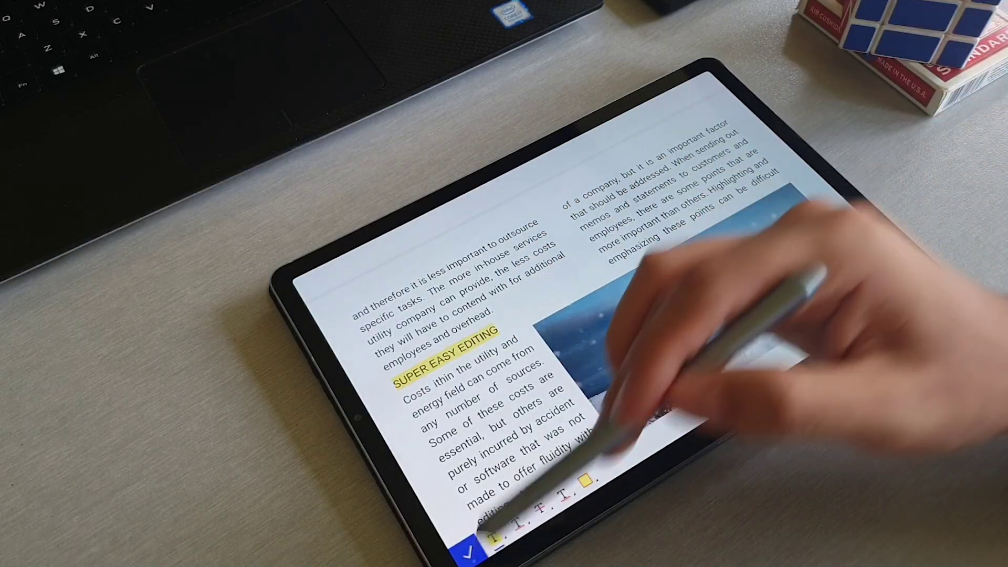
{"action": "left_click", "coordinate": [467, 550]}
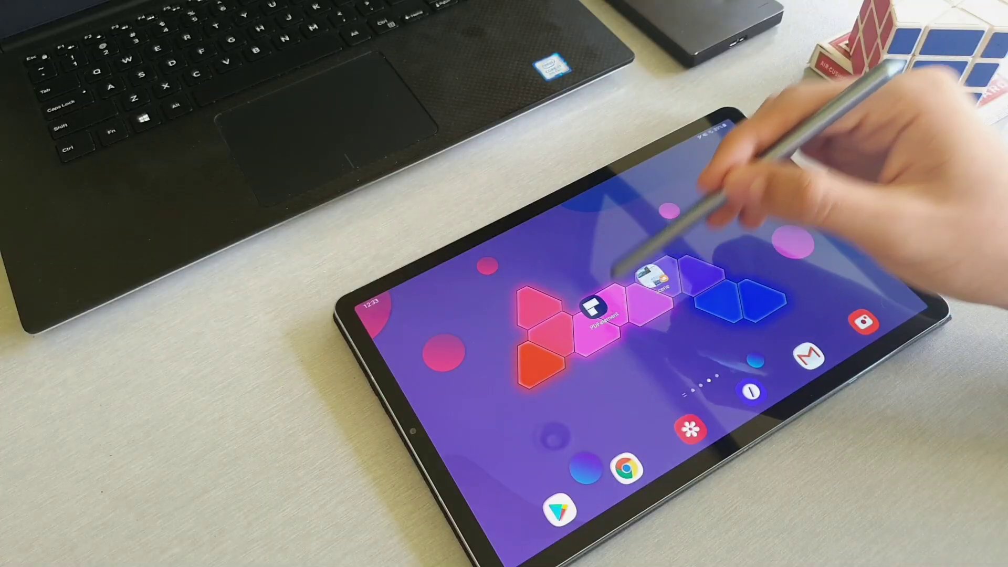
{"action": "left_click", "coordinate": [651, 279]}
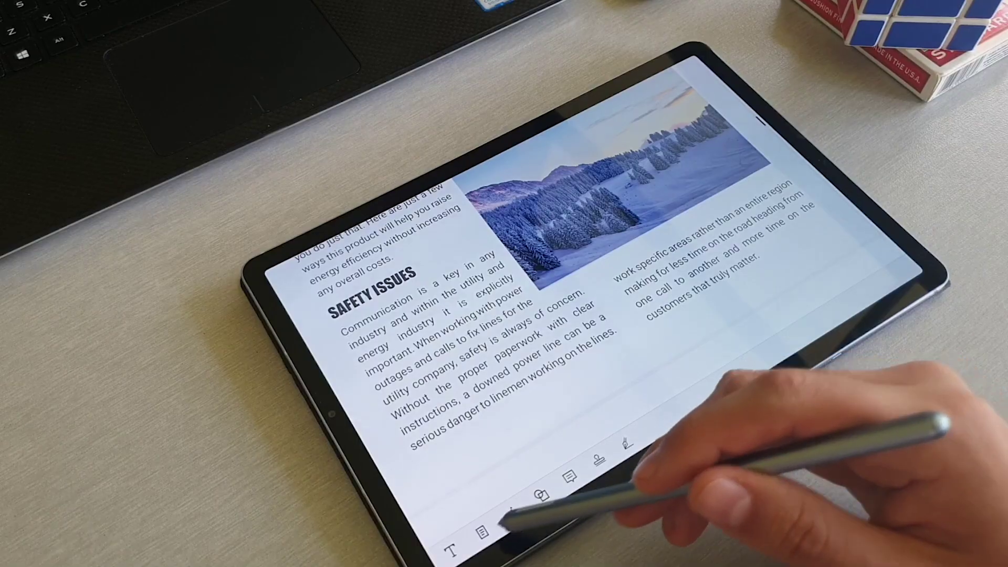
Step: Turn on text editing and type 'y' at the end of the paragraph ending 'customers that truly matter.'
{"action": "left_click", "coordinate": [640, 520]}
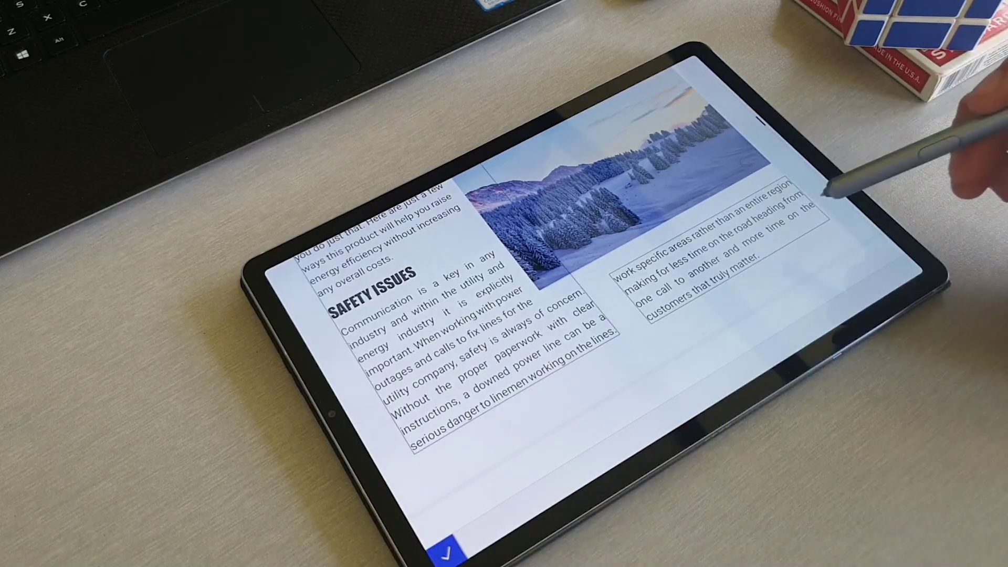
{"action": "left_click", "coordinate": [760, 256]}
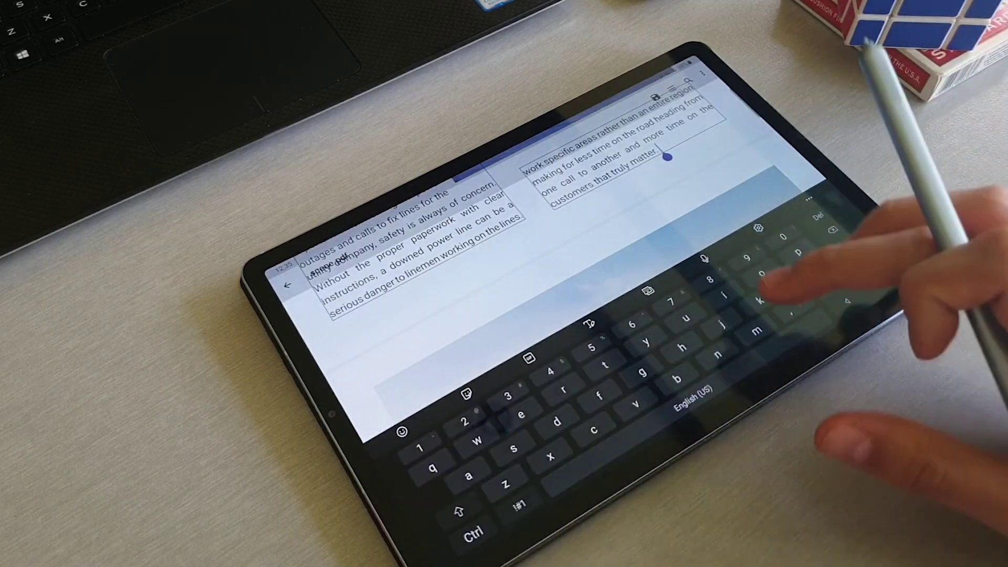
{"action": "type", "text": "y"}
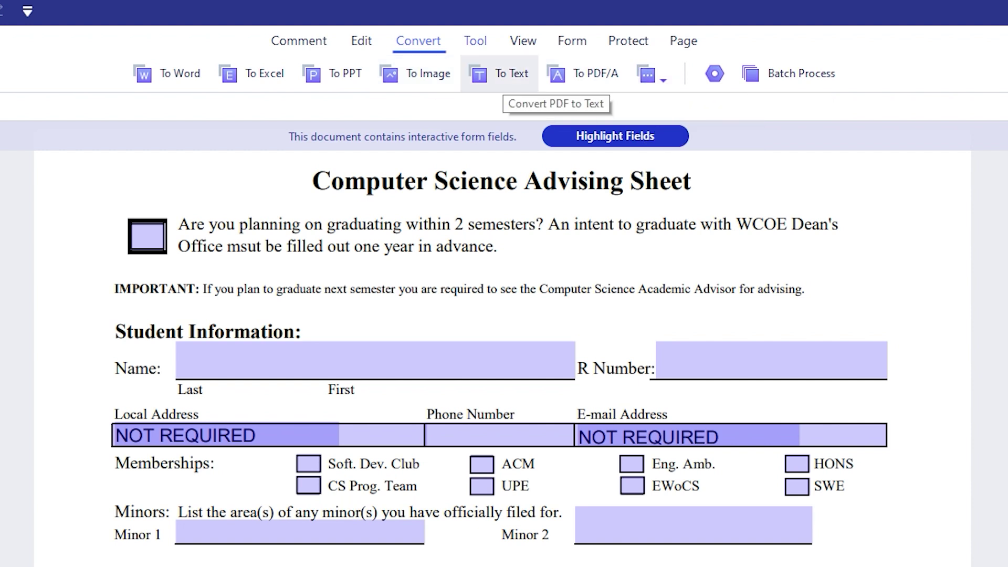
Step: Choose Medium compression in the Optimize PDF options from the Tool tab
{"action": "left_click", "coordinate": [476, 41]}
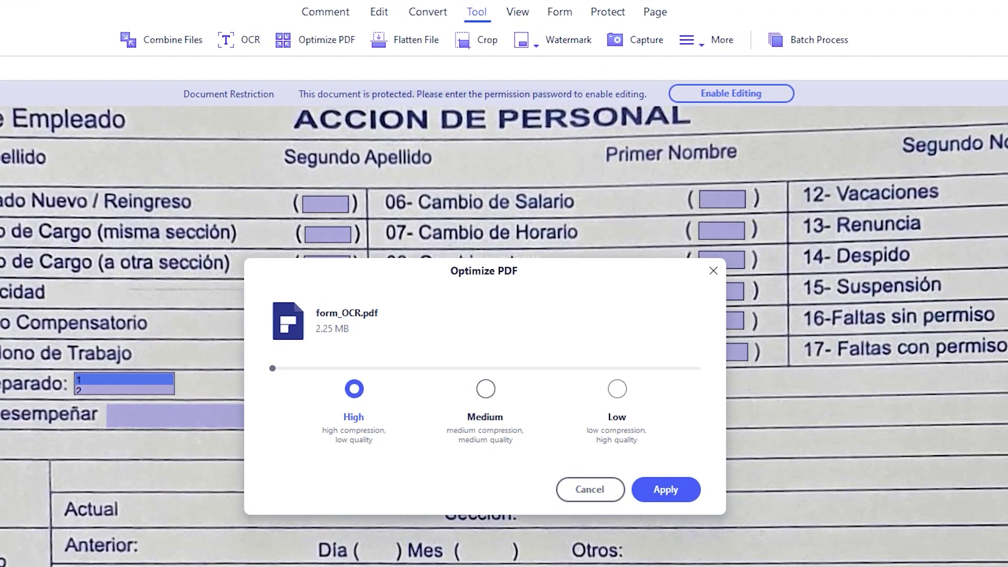
{"action": "left_click", "coordinate": [486, 389]}
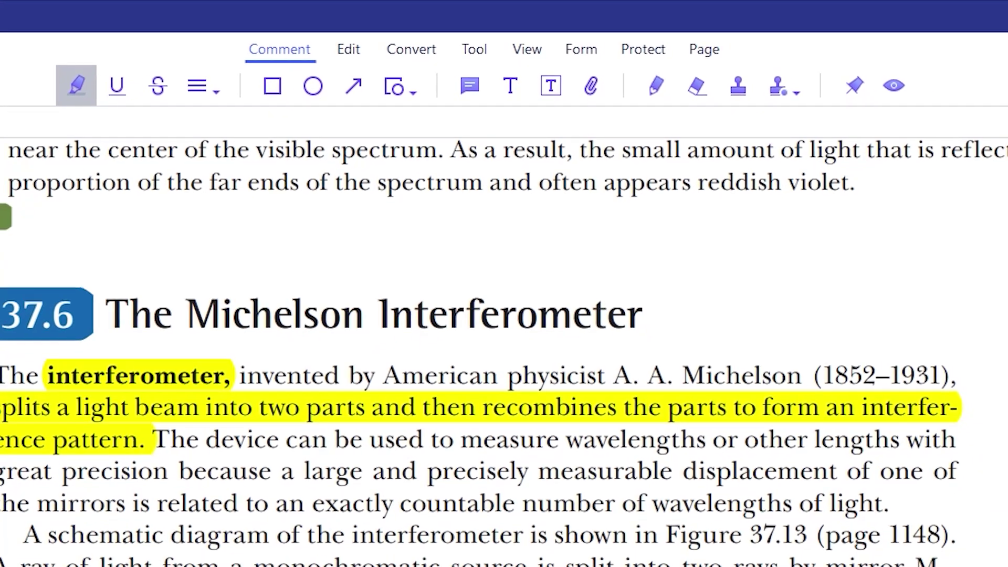
Step: Underline 'great precision' and give the pencil scribble thickness 4 in dark blue
{"action": "left_click", "coordinate": [116, 85]}
{"action": "left_click_drag", "start_coordinate": [0, 472], "coordinate": [169, 472]}
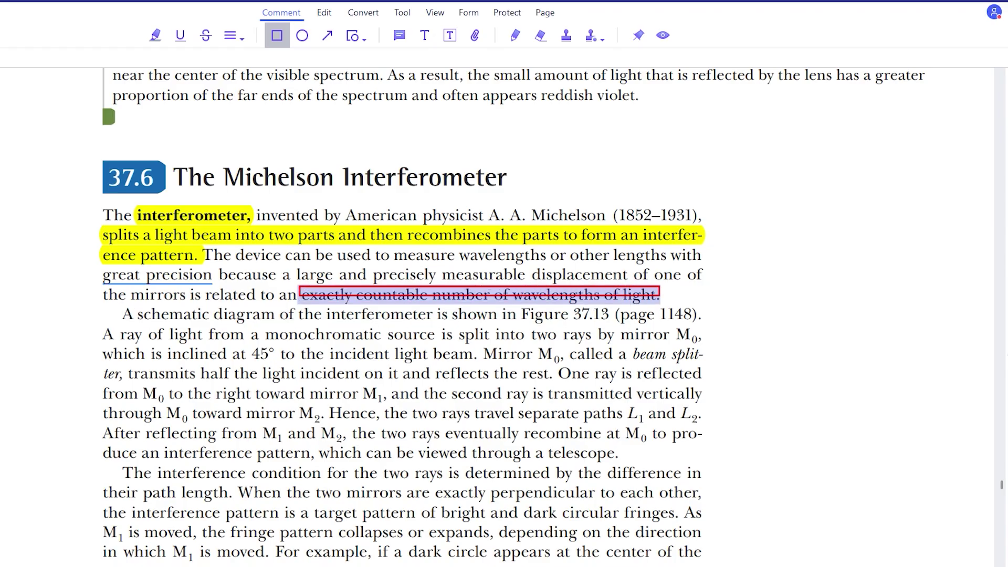
{"action": "left_click", "coordinate": [956, 317]}
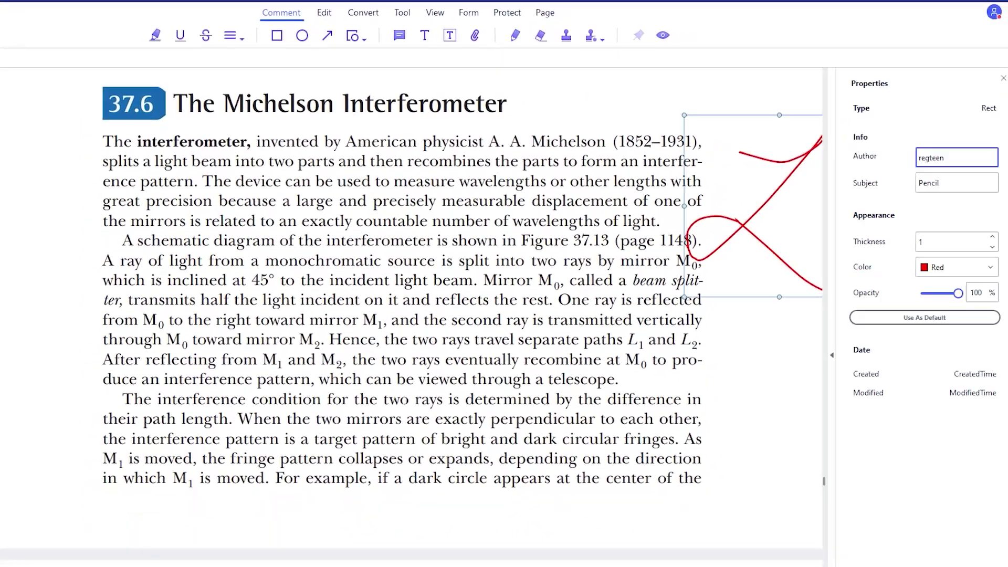
{"action": "key", "text": "Up"}
{"action": "key", "text": "Up"}
{"action": "key", "text": "Up"}
{"action": "key", "text": "alt+Down"}
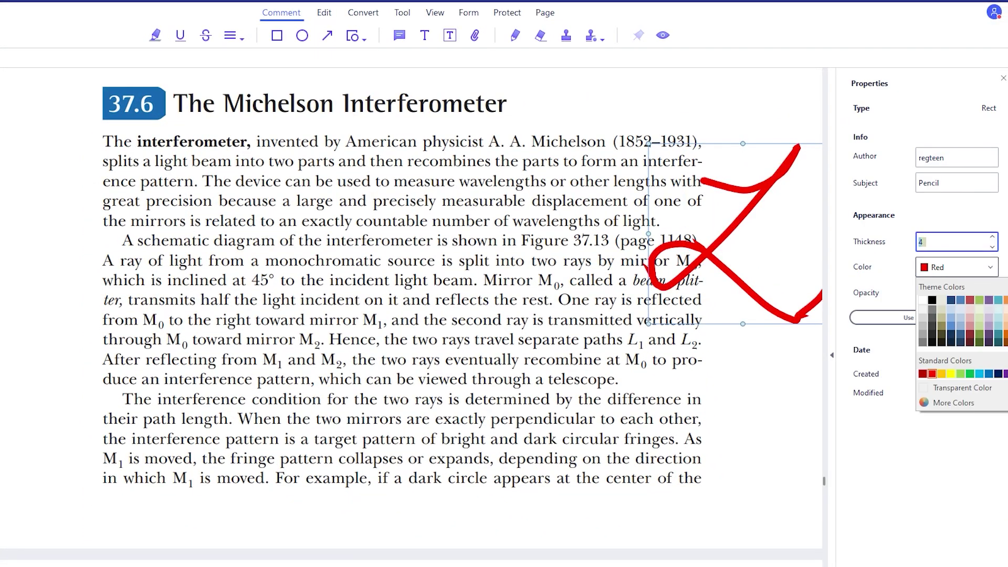
{"action": "key", "text": "Return"}
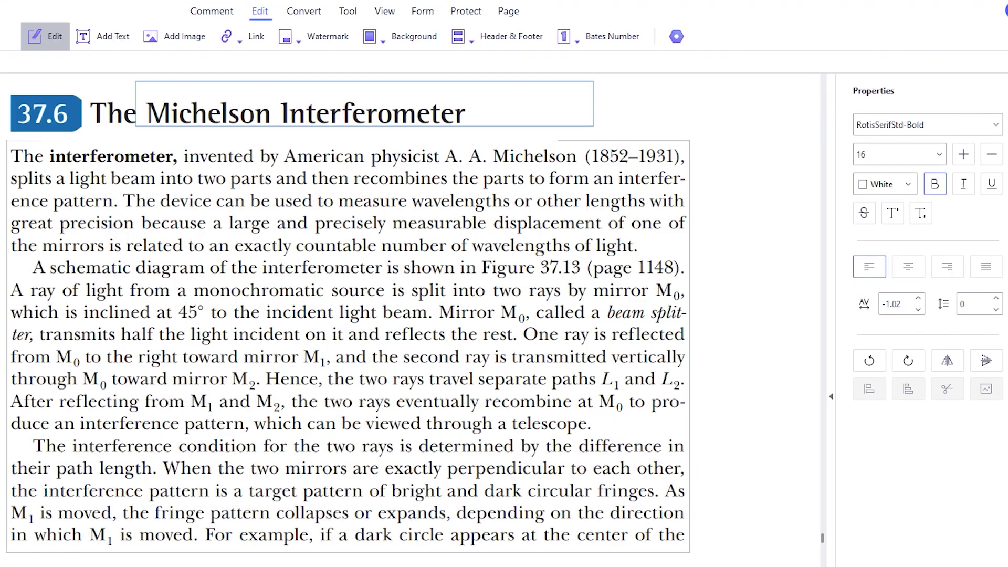
Step: Delete and restore the 37.6 heading number, then insert 'was' before 'invented'
{"action": "key", "text": "Delete"}
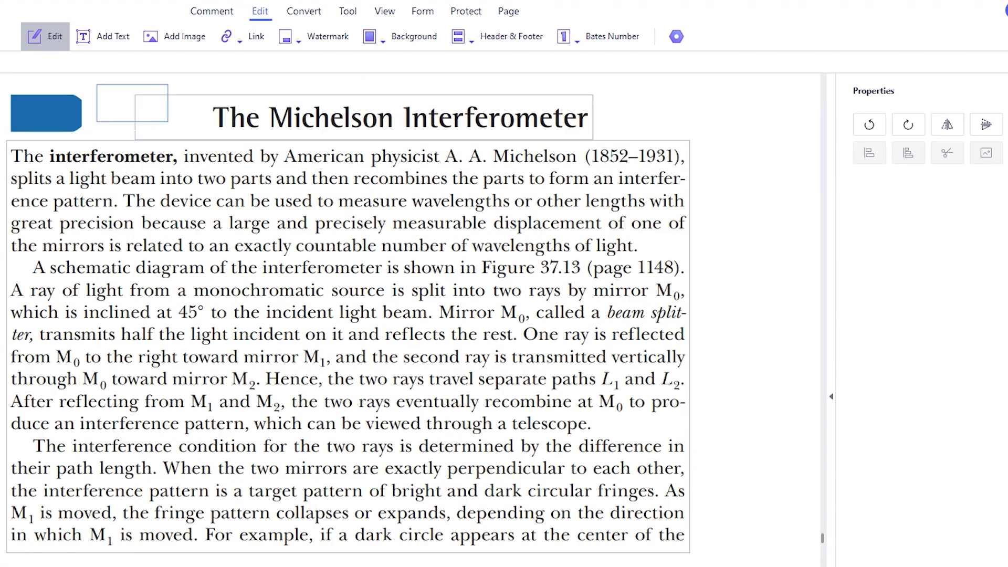
{"action": "key", "text": "ctrl+z"}
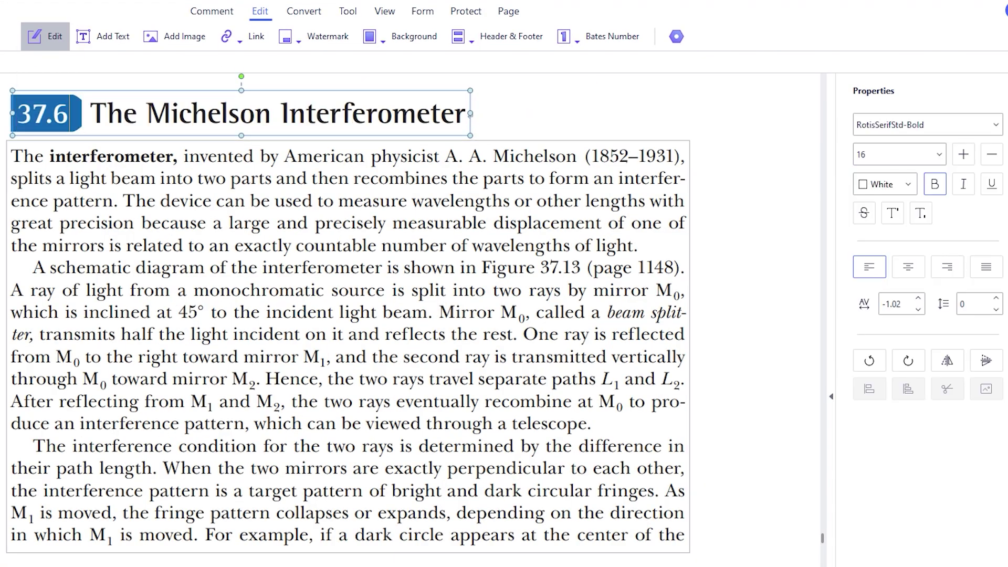
{"action": "left_click", "coordinate": [348, 346]}
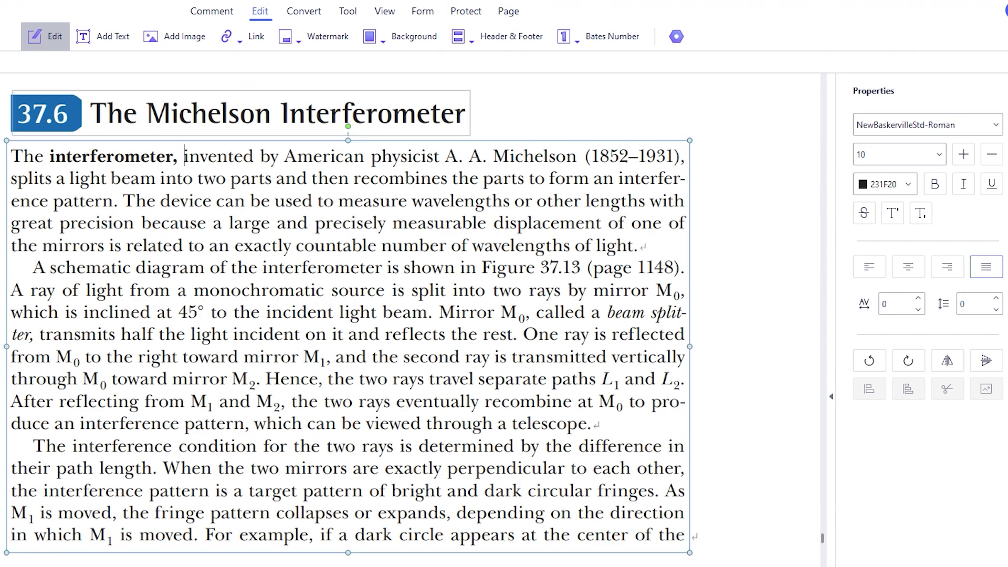
{"action": "type", "text": "was"}
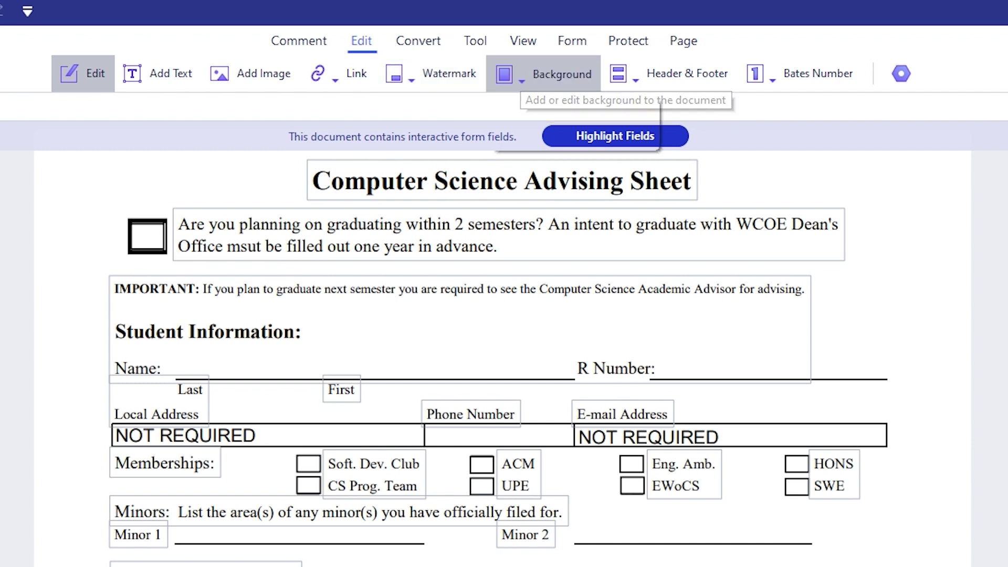
Step: Browse the Background, Header & Footer and Bates Number options, then switch to Form
{"action": "left_click", "coordinate": [543, 74]}
{"action": "left_click", "coordinate": [669, 73]}
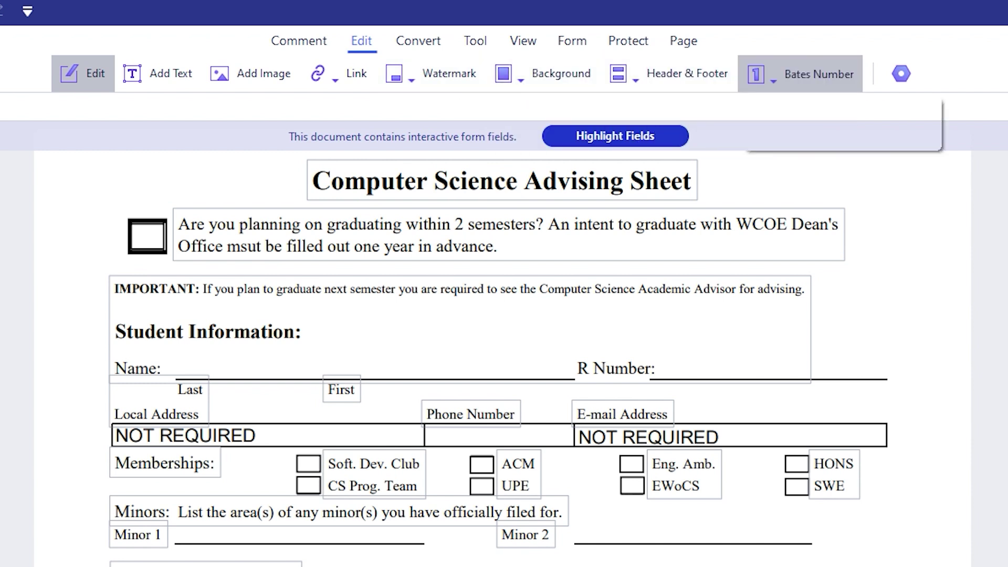
{"action": "left_click", "coordinate": [803, 73]}
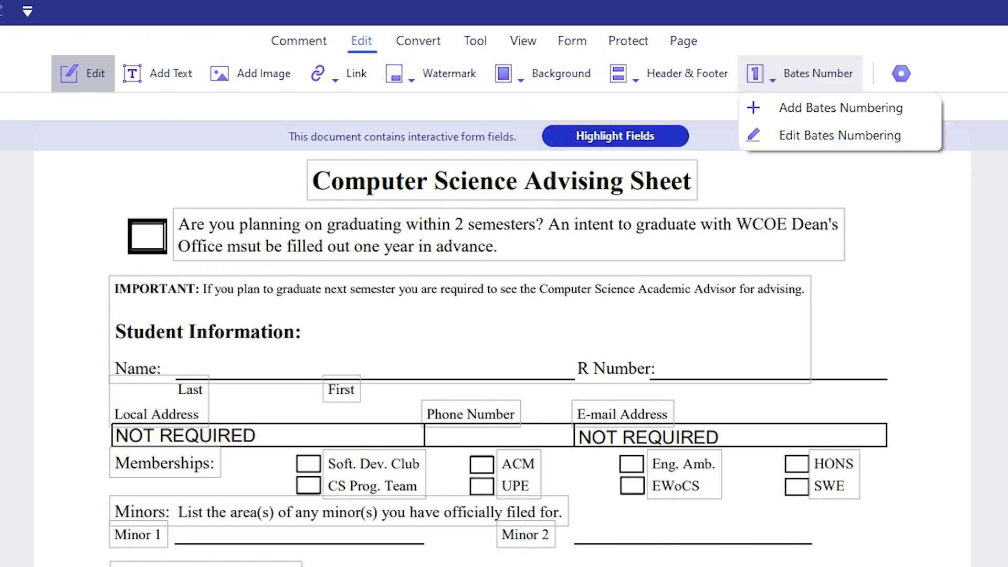
{"action": "left_click", "coordinate": [572, 41]}
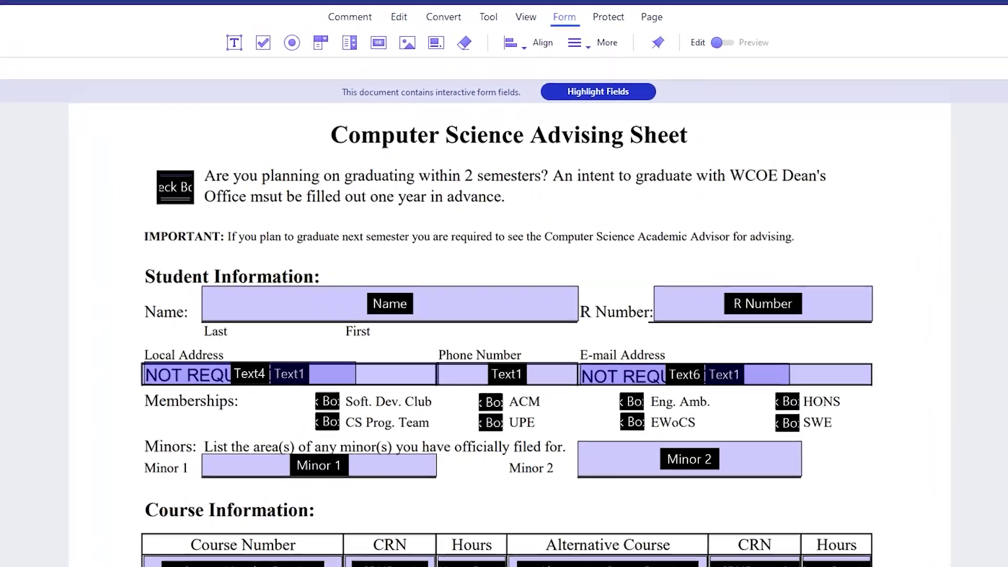
Step: Scroll to the capacitor page and draw a digital signature field there
{"action": "scroll", "coordinate": [504, 325], "scroll_direction": "down", "scroll_amount": 5}
{"action": "scroll", "coordinate": [504, 325], "scroll_direction": "down", "scroll_amount": 3}
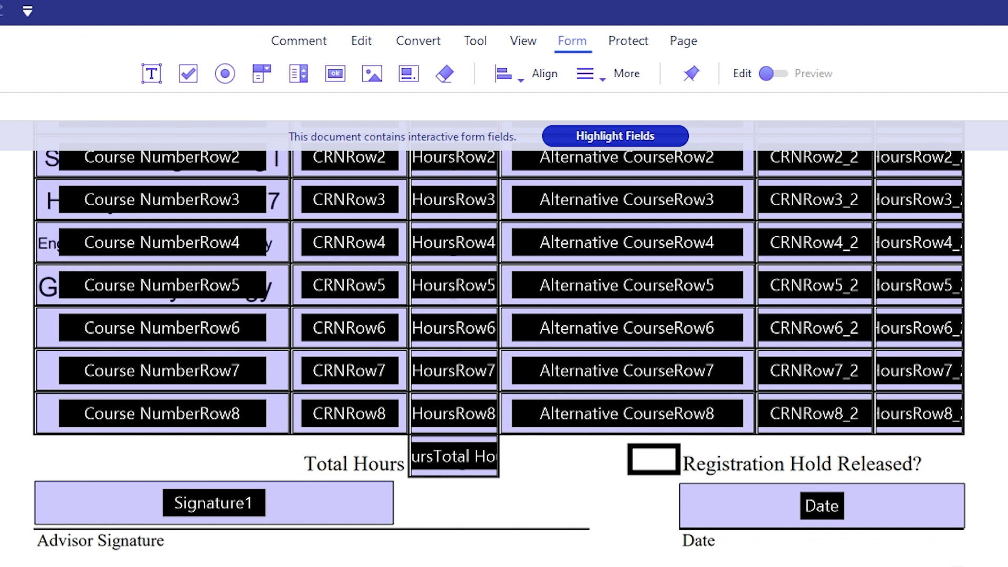
{"action": "scroll", "coordinate": [499, 341], "scroll_direction": "up", "scroll_amount": 10}
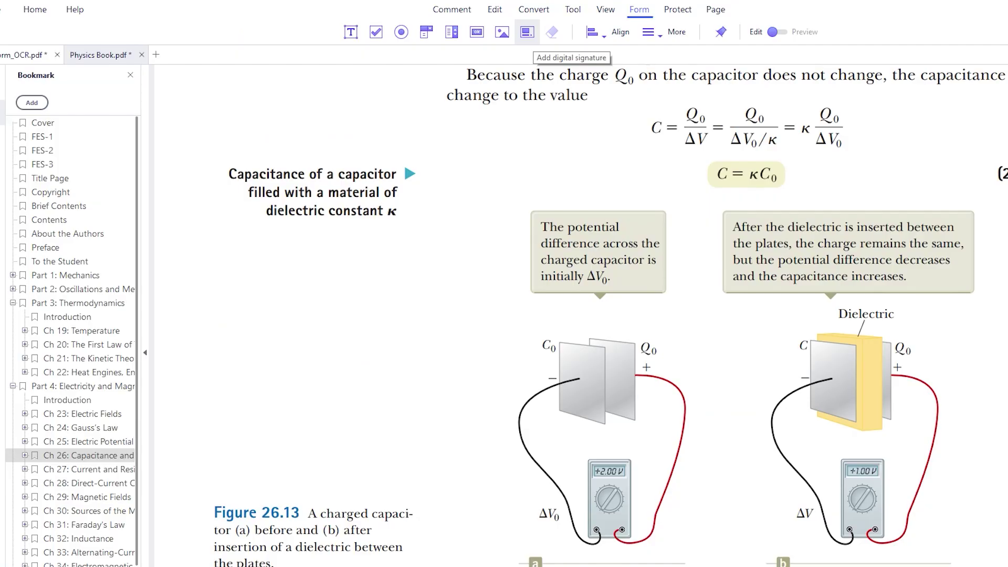
{"action": "left_click_drag", "start_coordinate": [203, 298], "coordinate": [451, 397]}
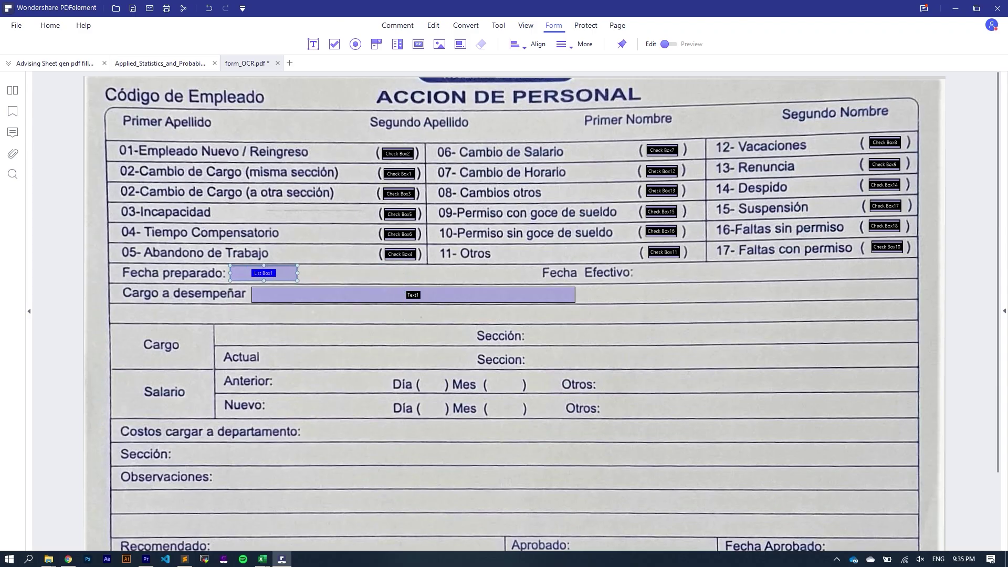
Step: In List Box1's properties, review visibility and appearance, then enter items 1 2 3 4 5 6
{"action": "right_click", "coordinate": [277, 275]}
{"action": "left_click", "coordinate": [304, 284]}
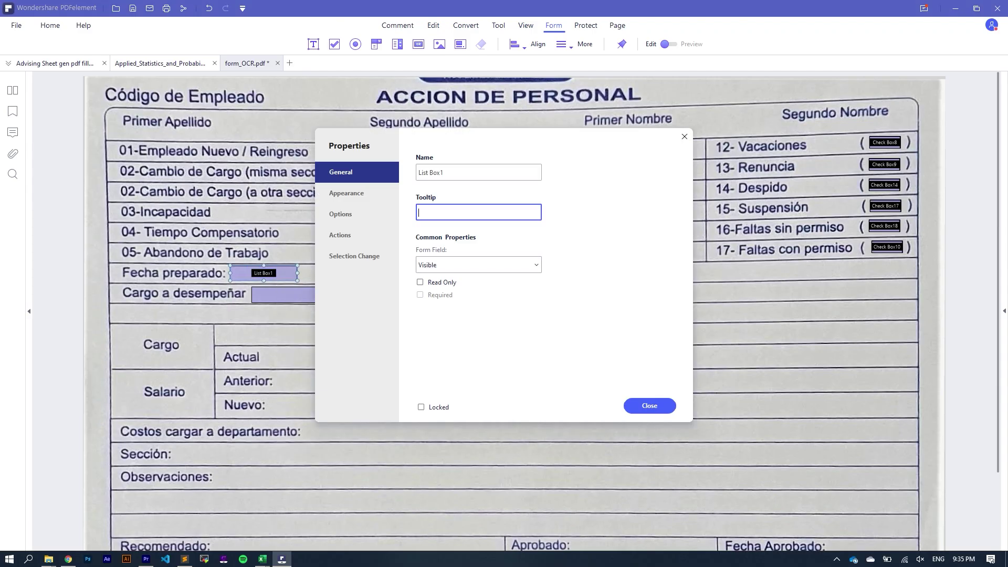
{"action": "left_click", "coordinate": [478, 265]}
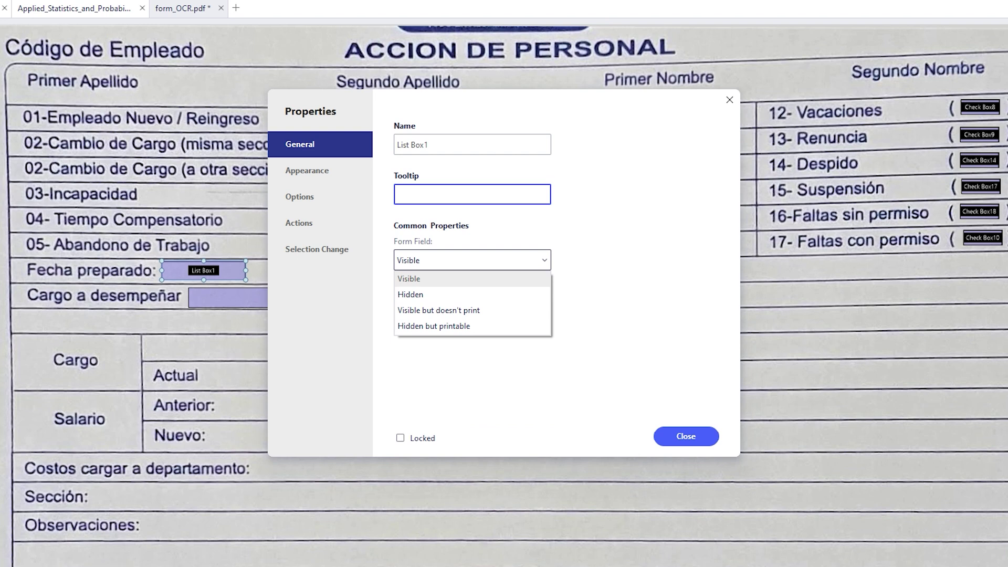
{"action": "left_click", "coordinate": [307, 170]}
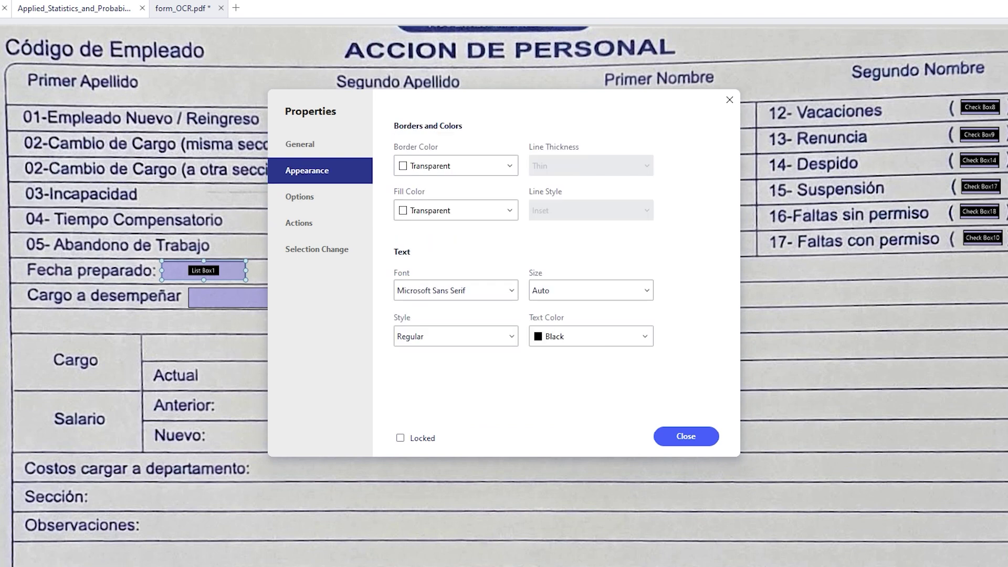
{"action": "left_click", "coordinate": [299, 197]}
{"action": "type", "text": "1 2 3 4 "}
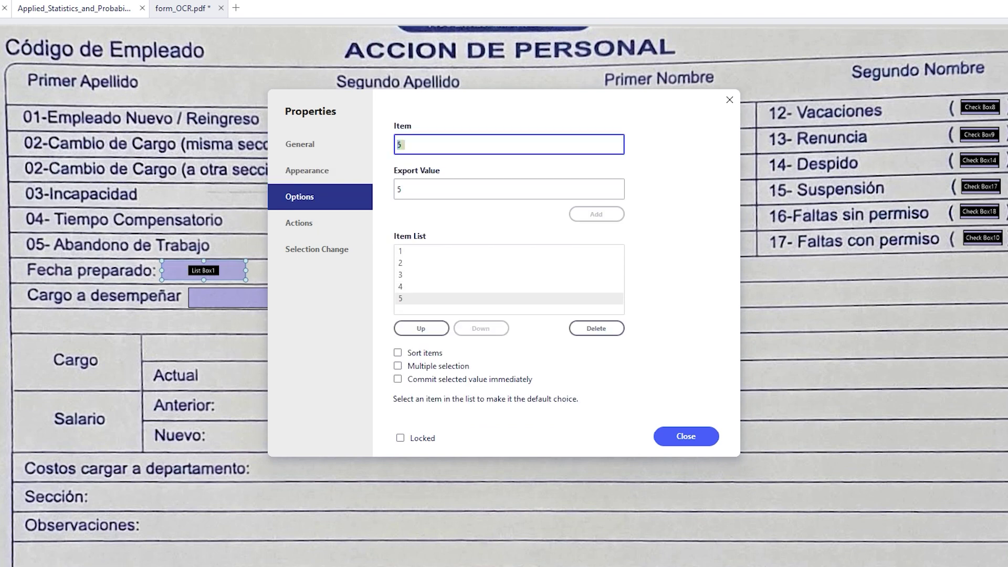
{"action": "type", "text": "5 6"}
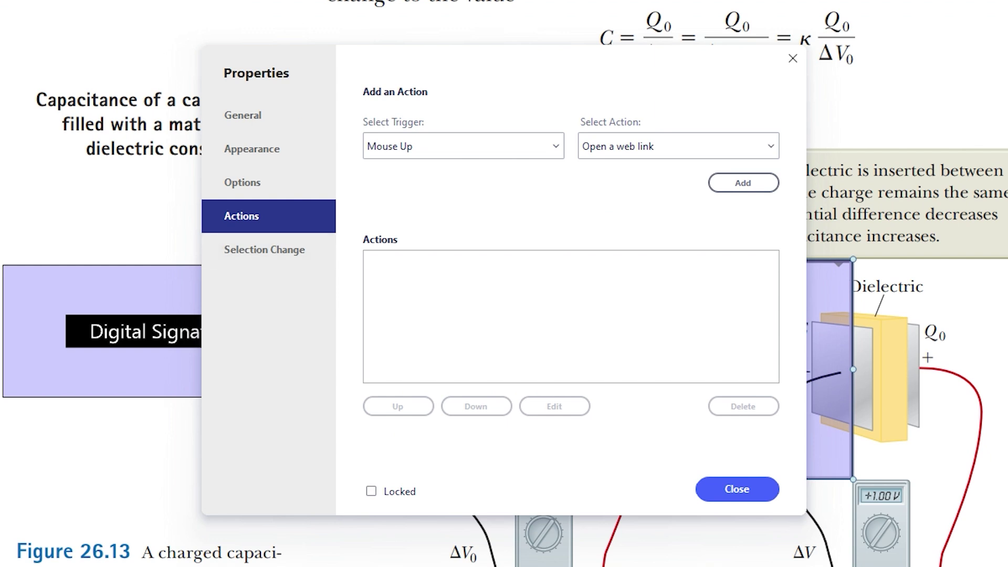
Step: Set the field action to 'Open a web link', then show alignment options and the More form tools
{"action": "left_click", "coordinate": [679, 146]}
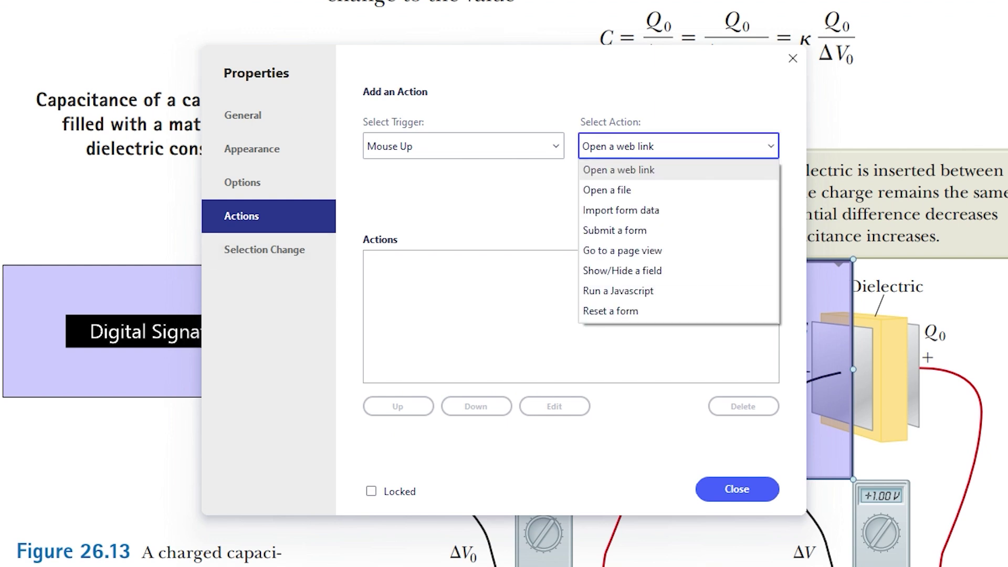
{"action": "key", "text": "Return"}
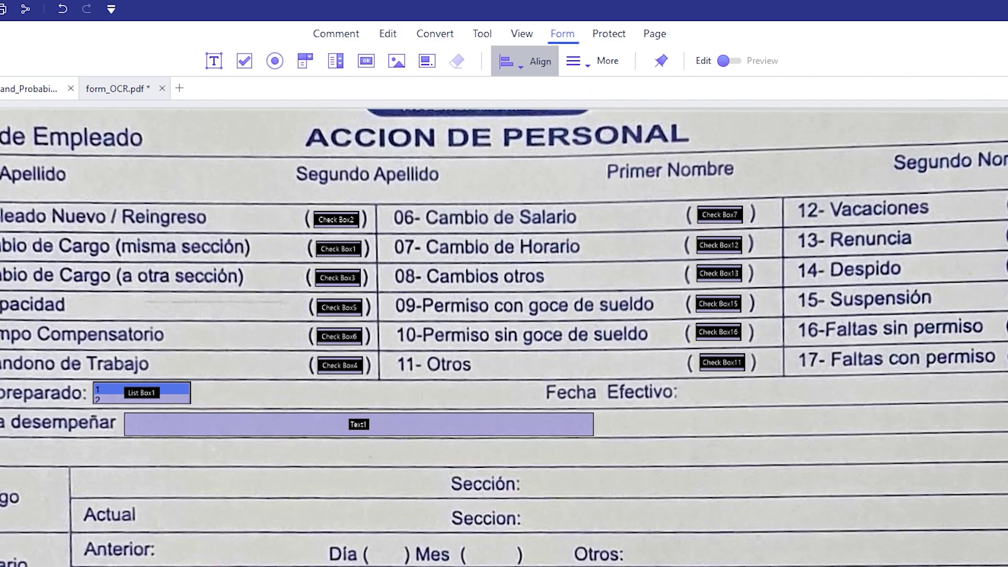
{"action": "left_click", "coordinate": [519, 61]}
{"action": "left_click", "coordinate": [578, 61]}
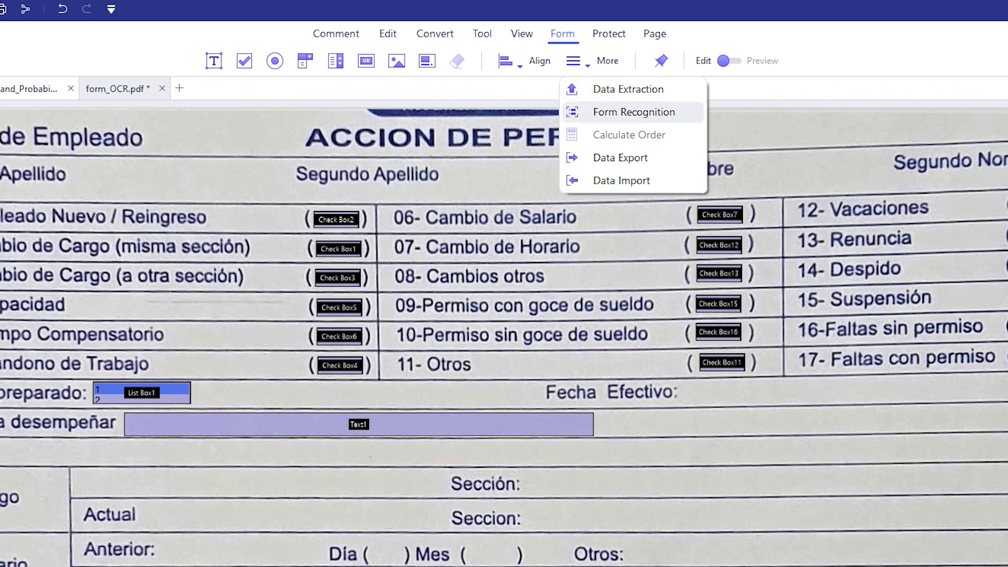
Step: Add a permission password to form_OCR.pdf with Print Permission set to 'Printing is not allowed'
{"action": "left_click", "coordinate": [609, 33]}
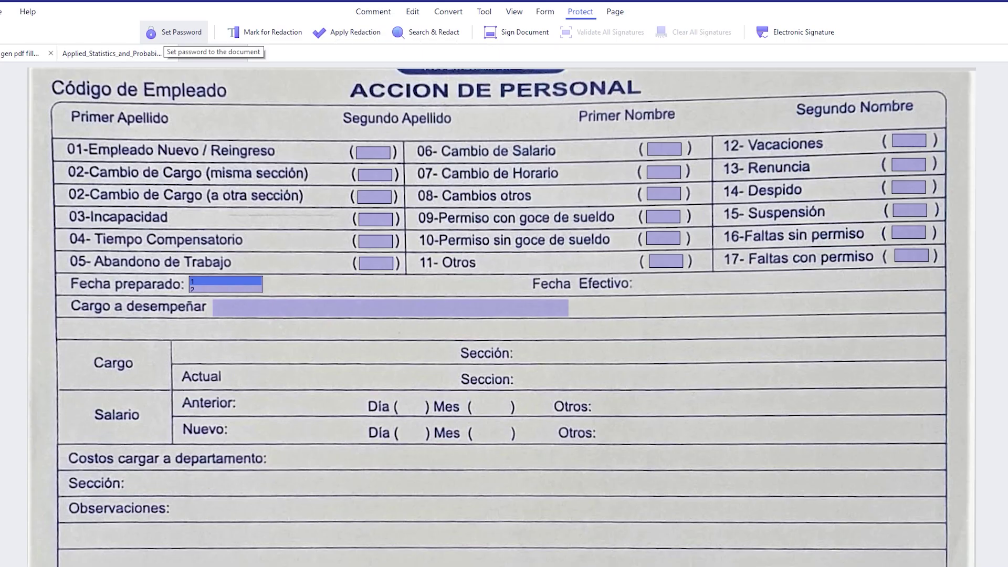
{"action": "left_click", "coordinate": [173, 33]}
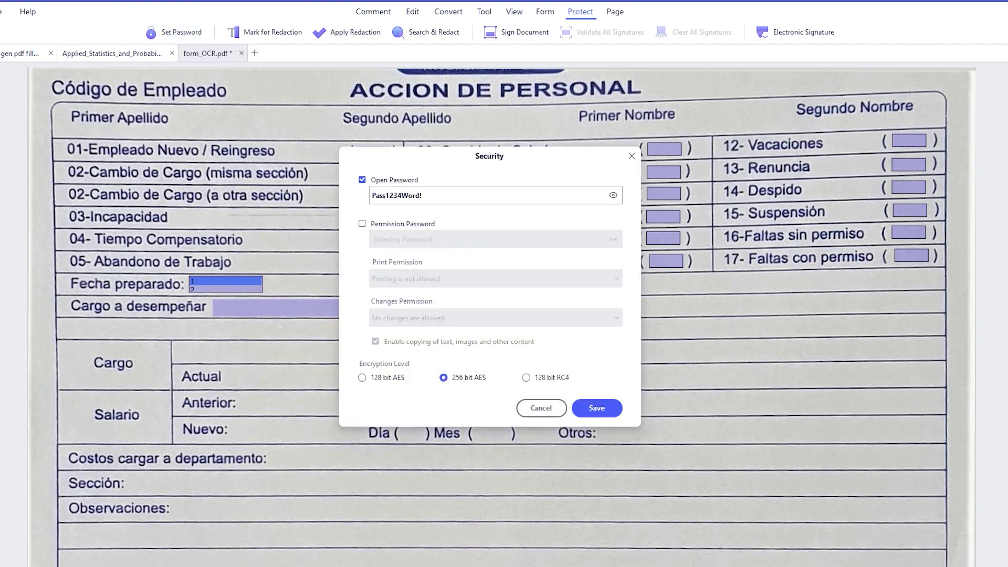
{"action": "left_click", "coordinate": [362, 223]}
{"action": "left_click", "coordinate": [495, 278]}
{"action": "left_click", "coordinate": [407, 295]}
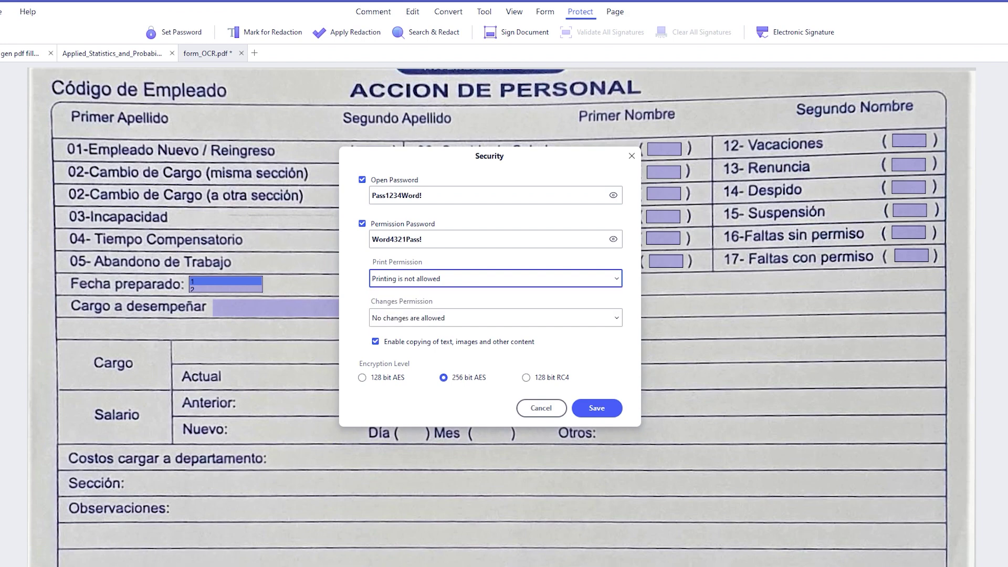
{"action": "left_click", "coordinate": [495, 317]}
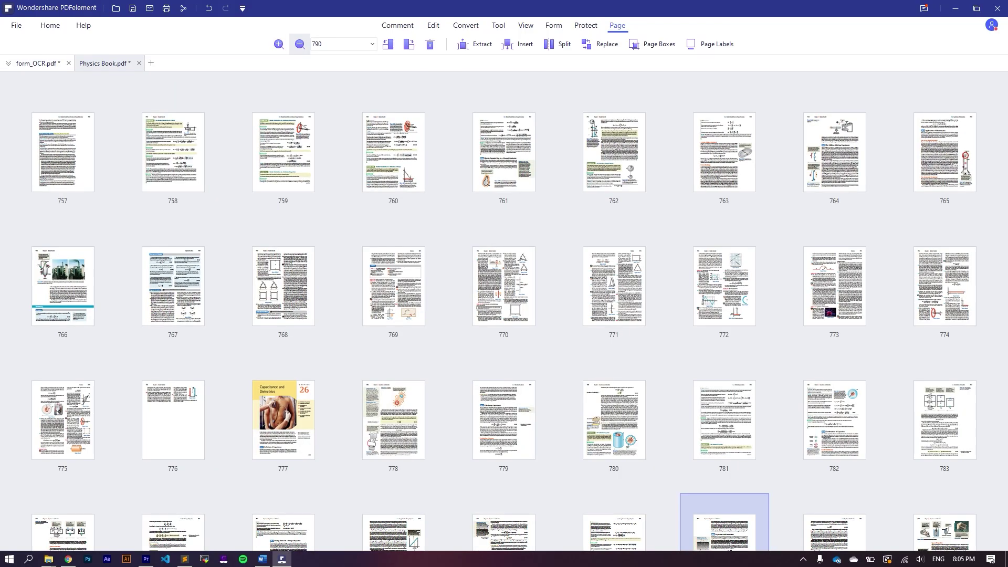
Step: Select the BES-1 and BES-2 page thumbnails, delete them and confirm with OK
{"action": "left_click", "coordinate": [393, 152]}
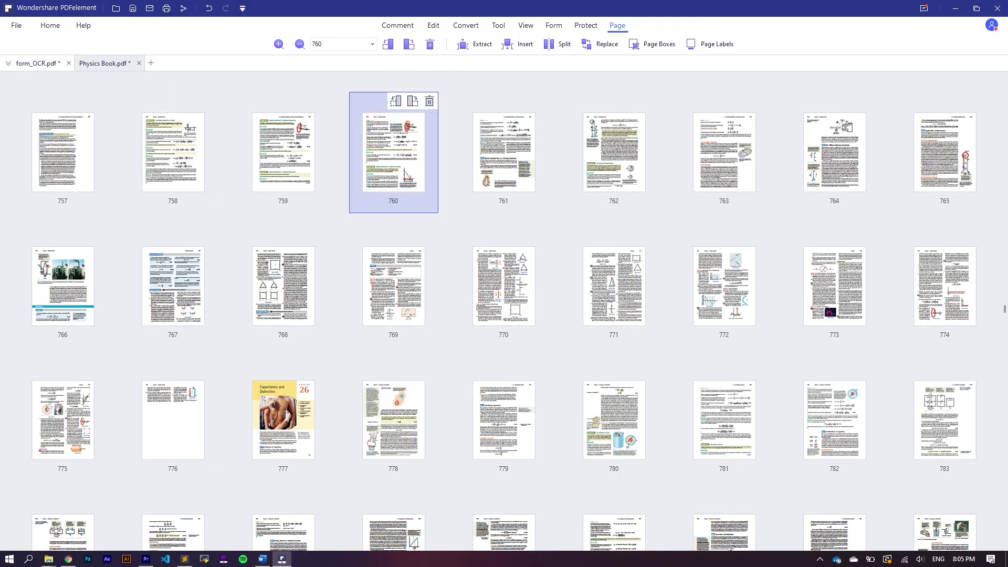
{"action": "left_click", "coordinate": [613, 152]}
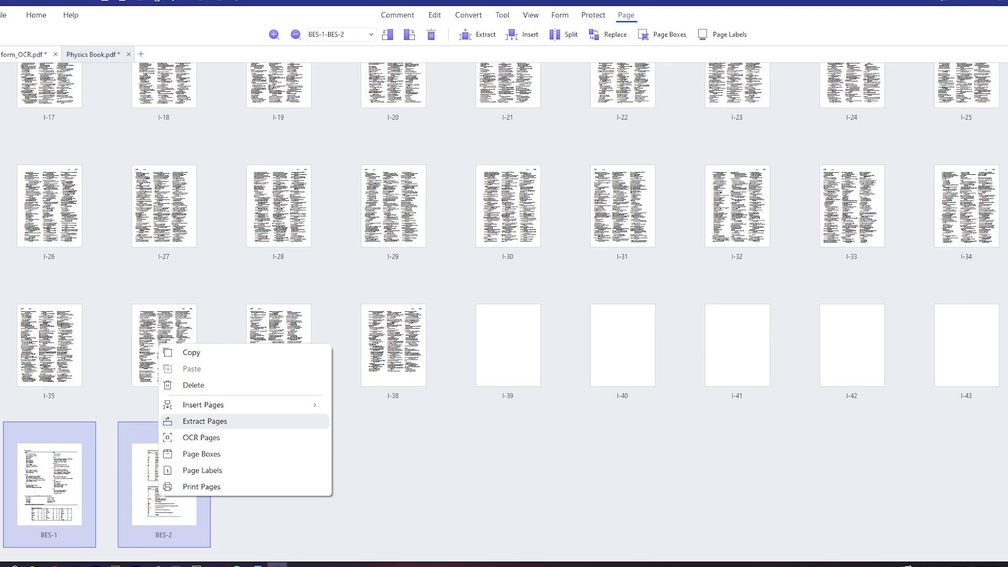
{"action": "left_click", "coordinate": [191, 382]}
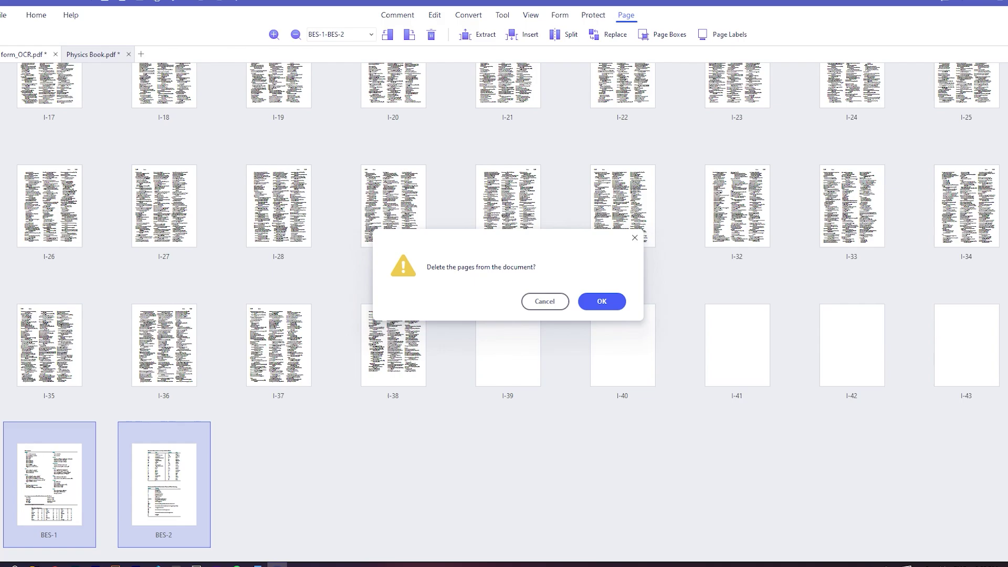
{"action": "left_click", "coordinate": [602, 301]}
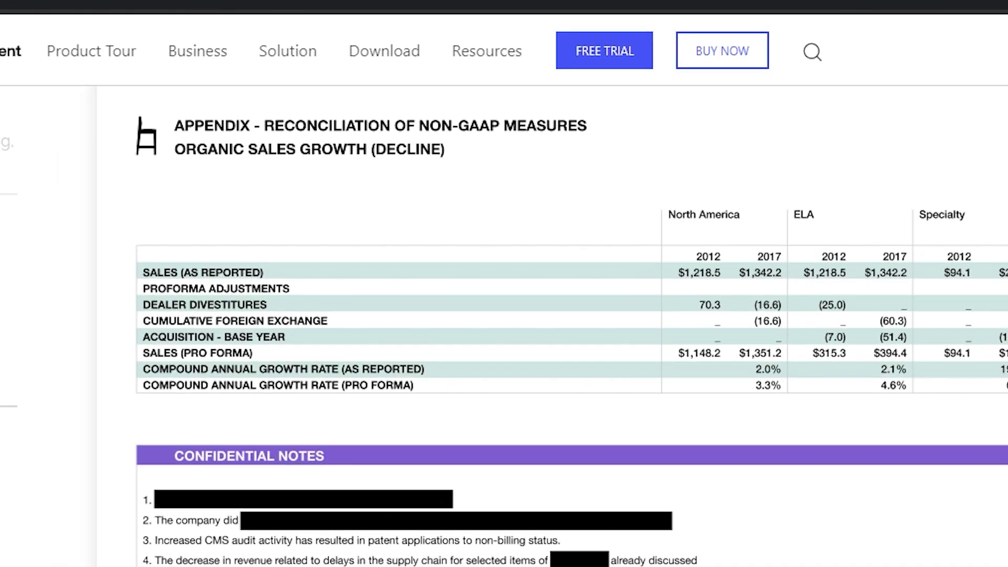
Step: Title the signature style 'Digital Signature' and choose No graphic after previewing the other graphic options
{"action": "type", "text": "al Signature"}
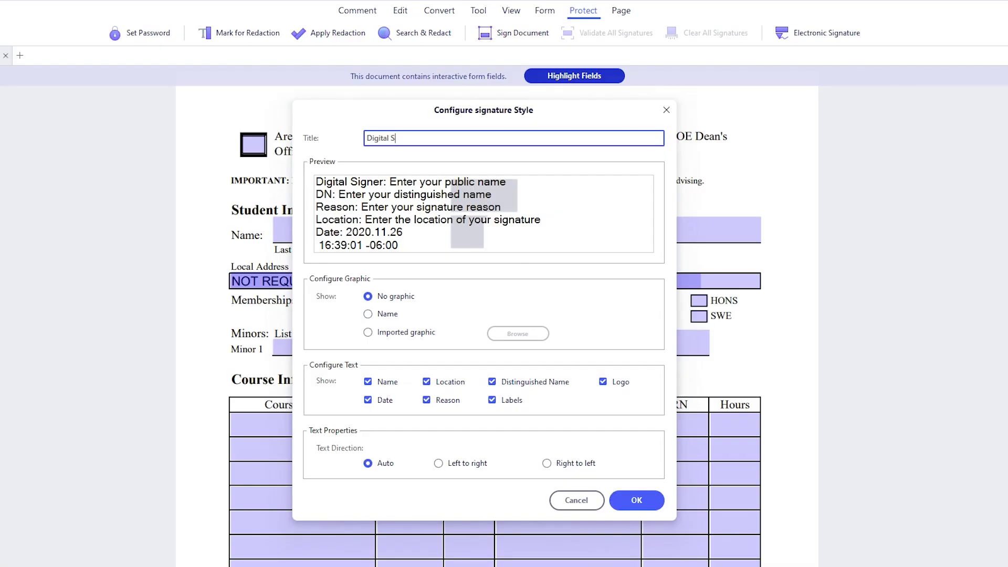
{"action": "left_click", "coordinate": [367, 314]}
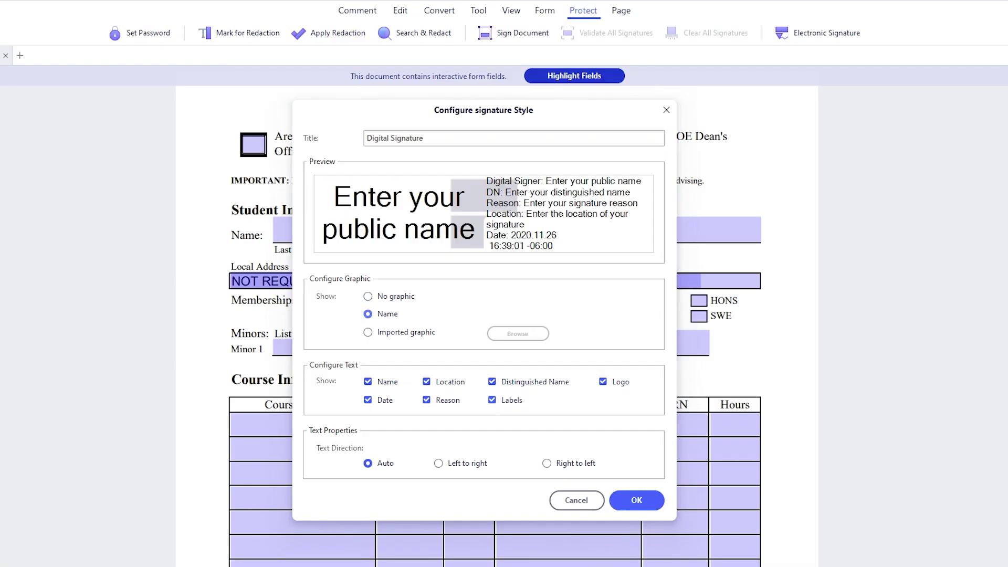
{"action": "left_click", "coordinate": [368, 332]}
{"action": "left_click", "coordinate": [368, 296]}
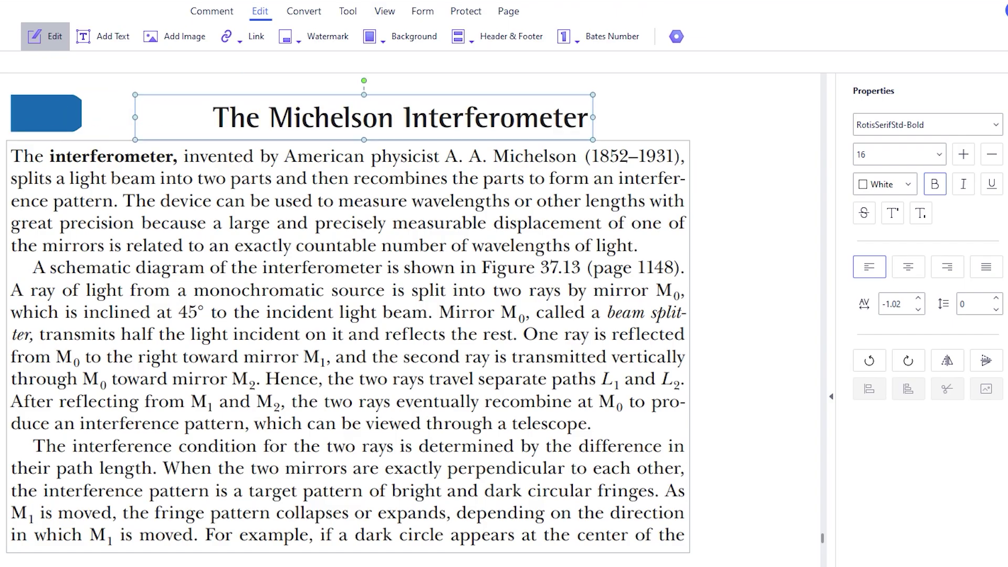
Step: Delete the blue block beside the heading, then bring up the PDFelement add-in tab in Word
{"action": "left_click", "coordinate": [52, 113]}
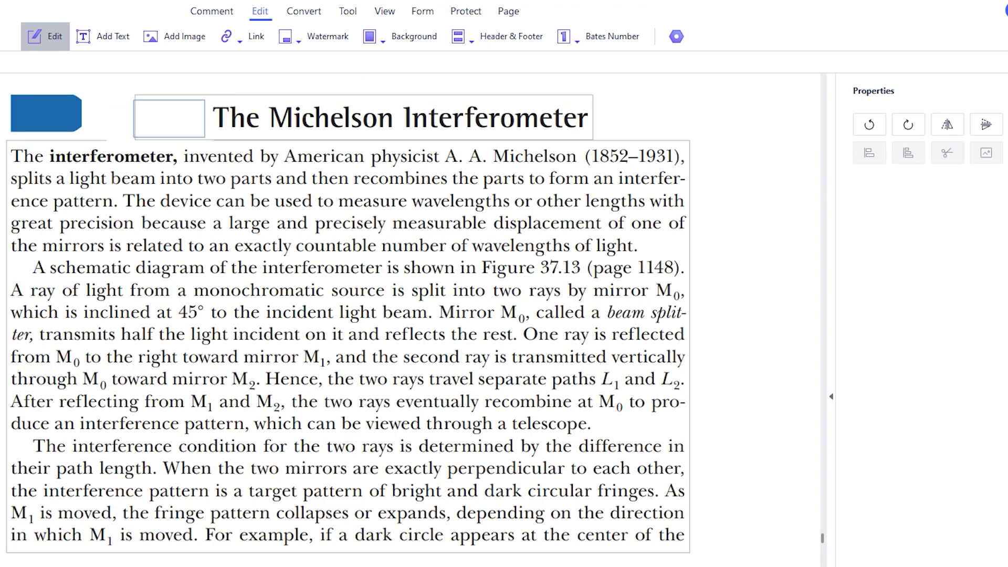
{"action": "left_click", "coordinate": [39, 108]}
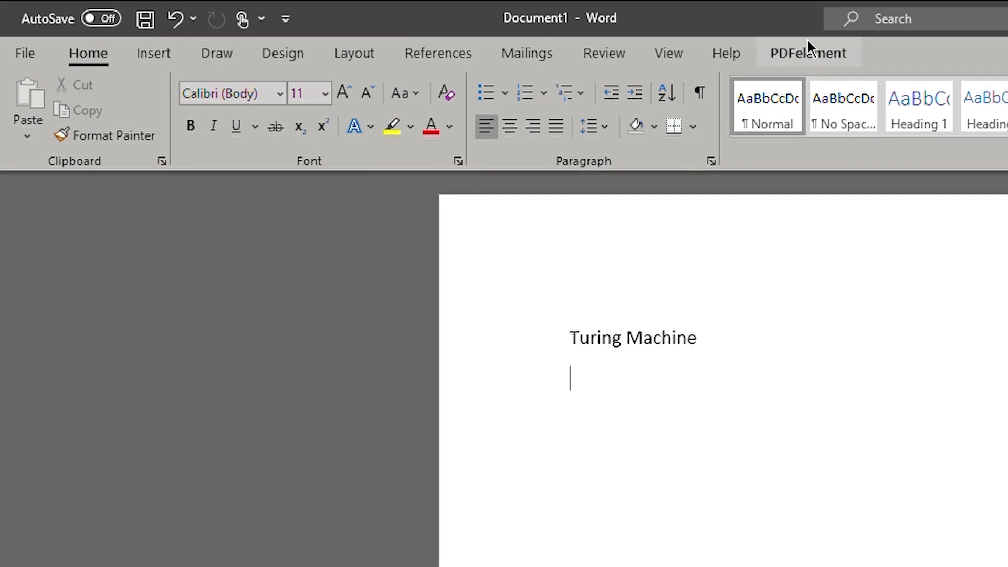
{"action": "left_click", "coordinate": [808, 42]}
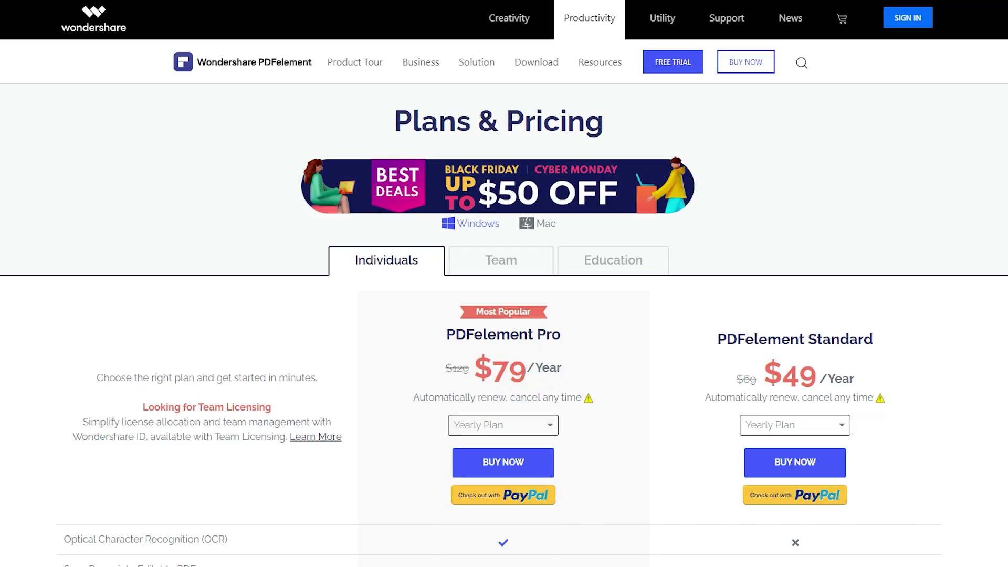
Step: Scroll the pricing pages to view the yearly Pro and Standard prices and the 50% off student plans
{"action": "scroll", "coordinate": [504, 283], "scroll_direction": "down", "scroll_amount": 3}
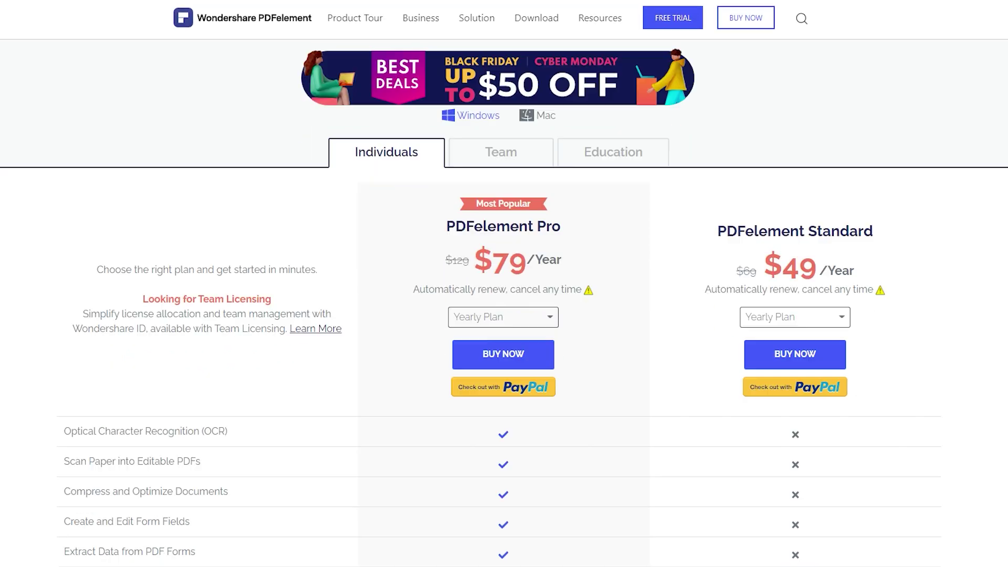
{"action": "scroll", "coordinate": [504, 283], "scroll_direction": "down", "scroll_amount": 1}
{"action": "scroll", "coordinate": [504, 283], "scroll_direction": "up", "scroll_amount": 2}
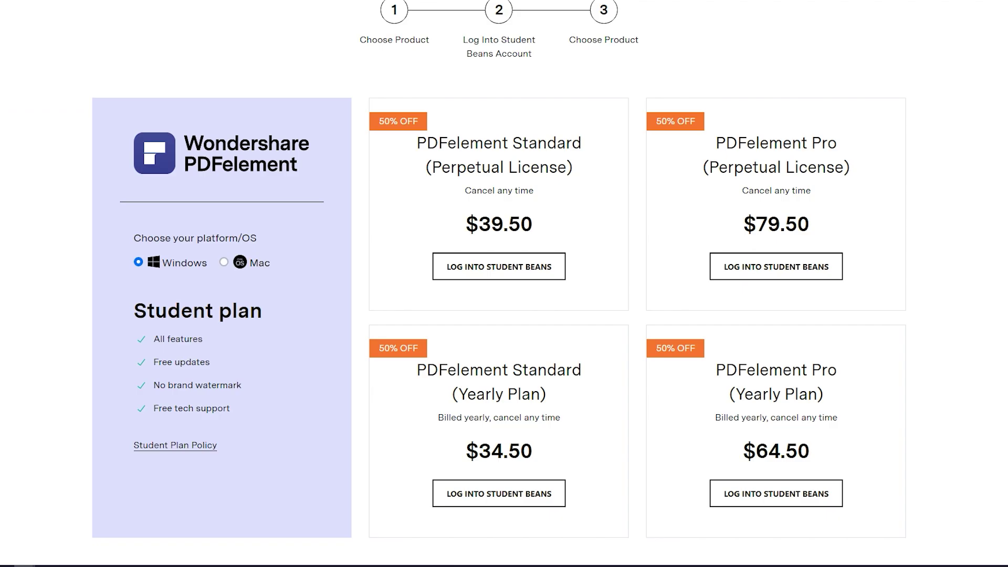
{"action": "scroll", "coordinate": [504, 283], "scroll_direction": "down", "scroll_amount": 10}
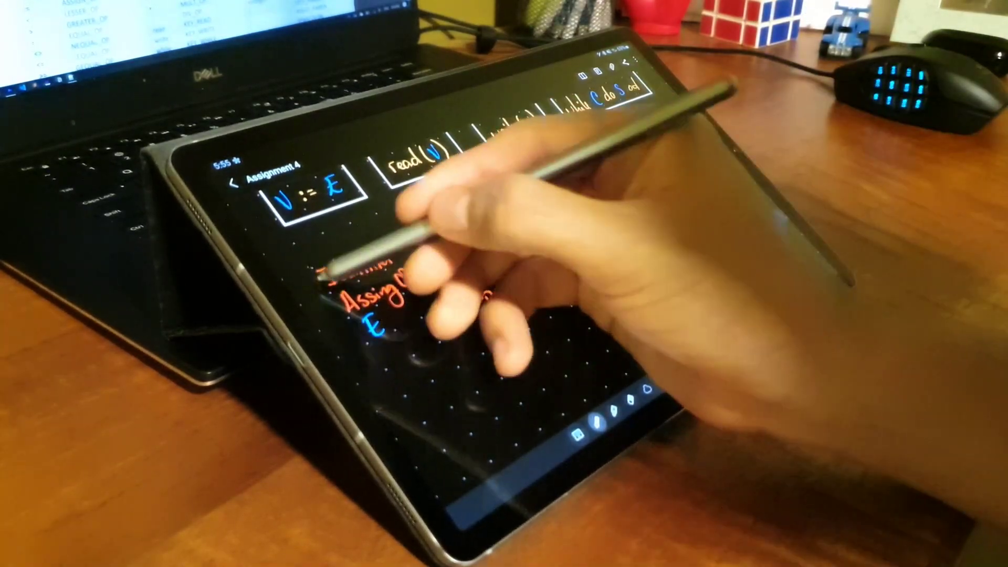
Step: Draw boxes around each handwritten column, including Key Read, Key Write and Key while
{"action": "left_click_drag", "start_coordinate": [309, 263], "coordinate": [465, 325]}
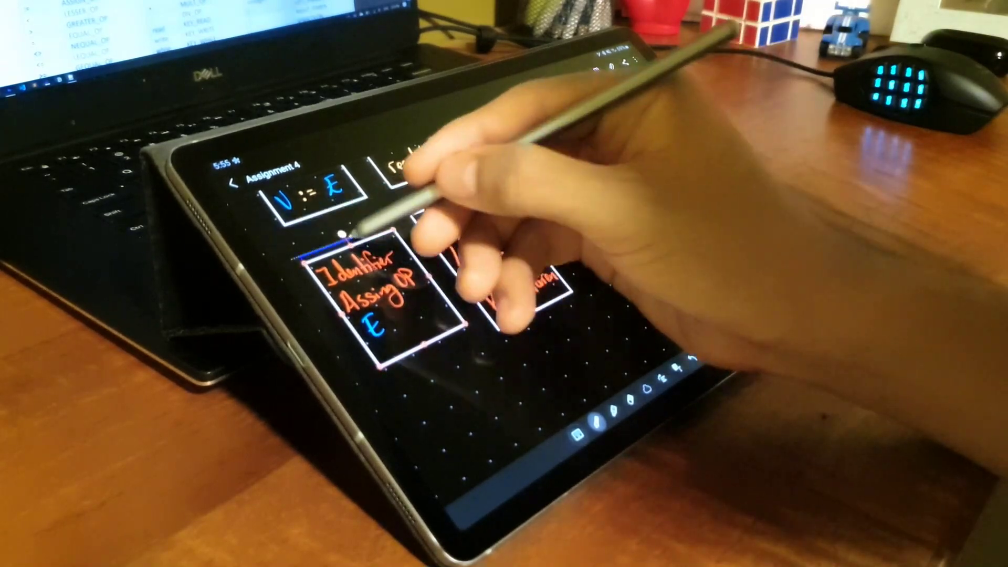
{"action": "left_click_drag", "start_coordinate": [415, 216], "coordinate": [570, 323]}
{"action": "left_click_drag", "start_coordinate": [517, 176], "coordinate": [664, 280]}
{"action": "left_click_drag", "start_coordinate": [595, 144], "coordinate": [787, 244]}
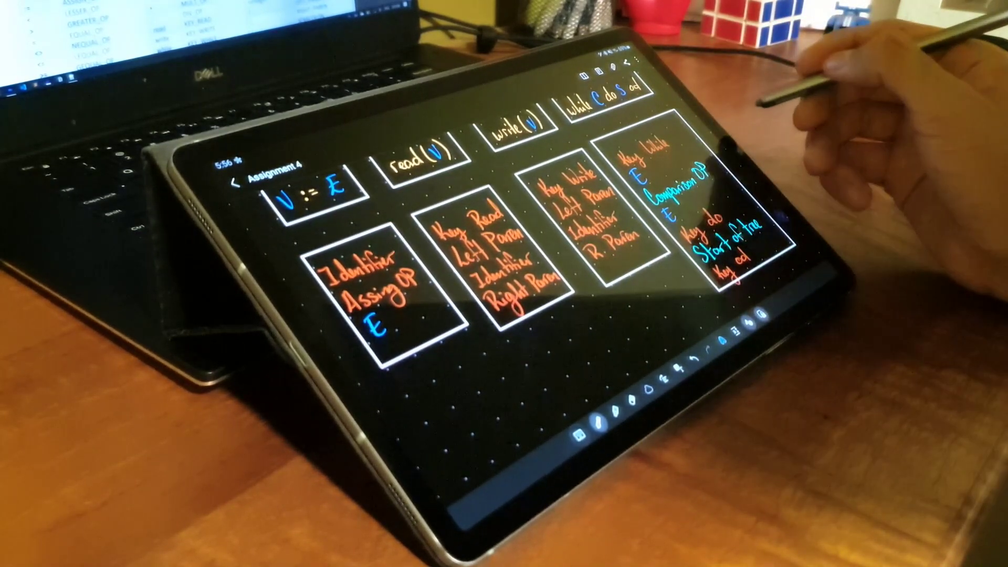
Step: Nudge the Key while handwriting slightly up and left into place
{"action": "left_click", "coordinate": [686, 169]}
{"action": "left_click_drag", "start_coordinate": [709, 158], "coordinate": [674, 146]}
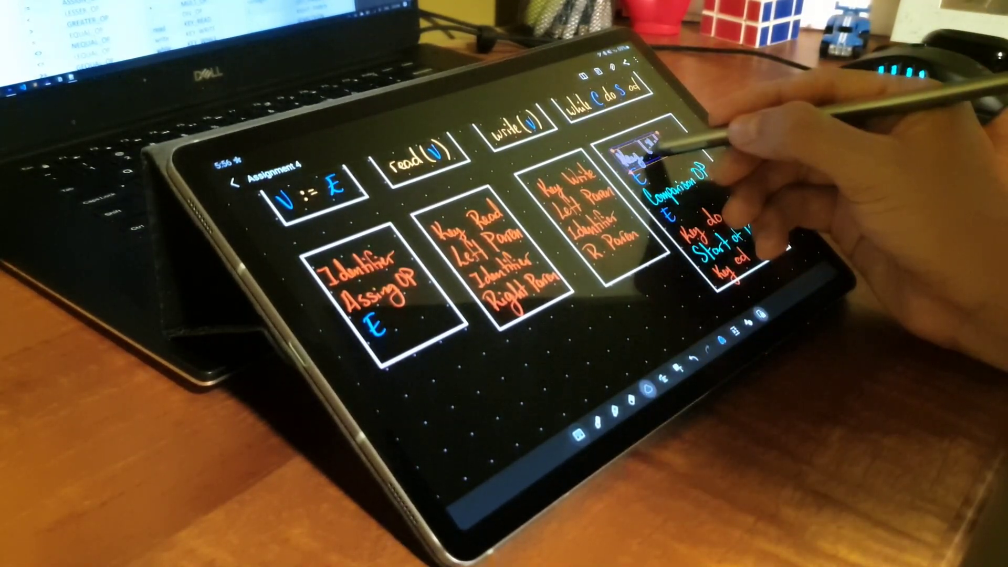
{"action": "left_click", "coordinate": [753, 214]}
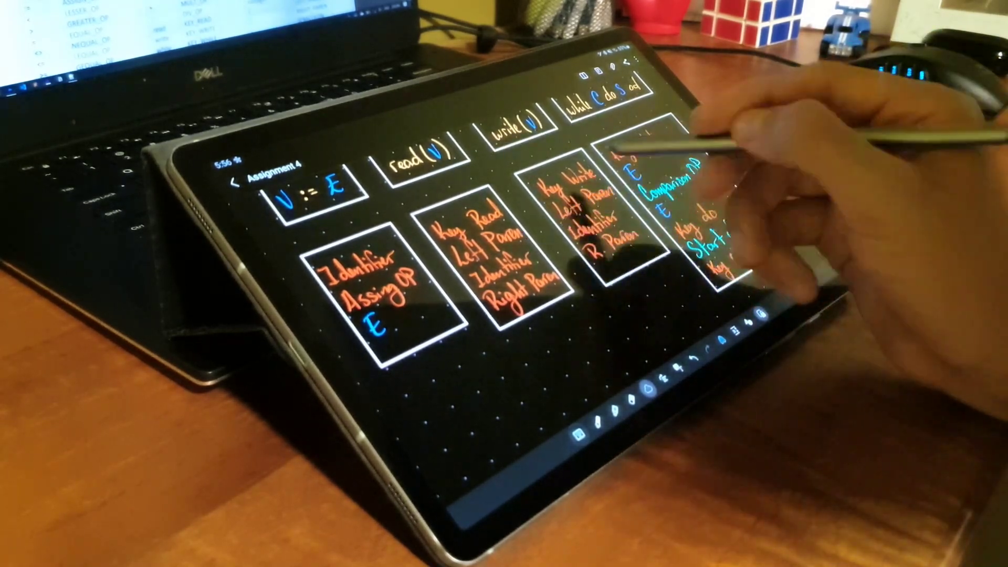